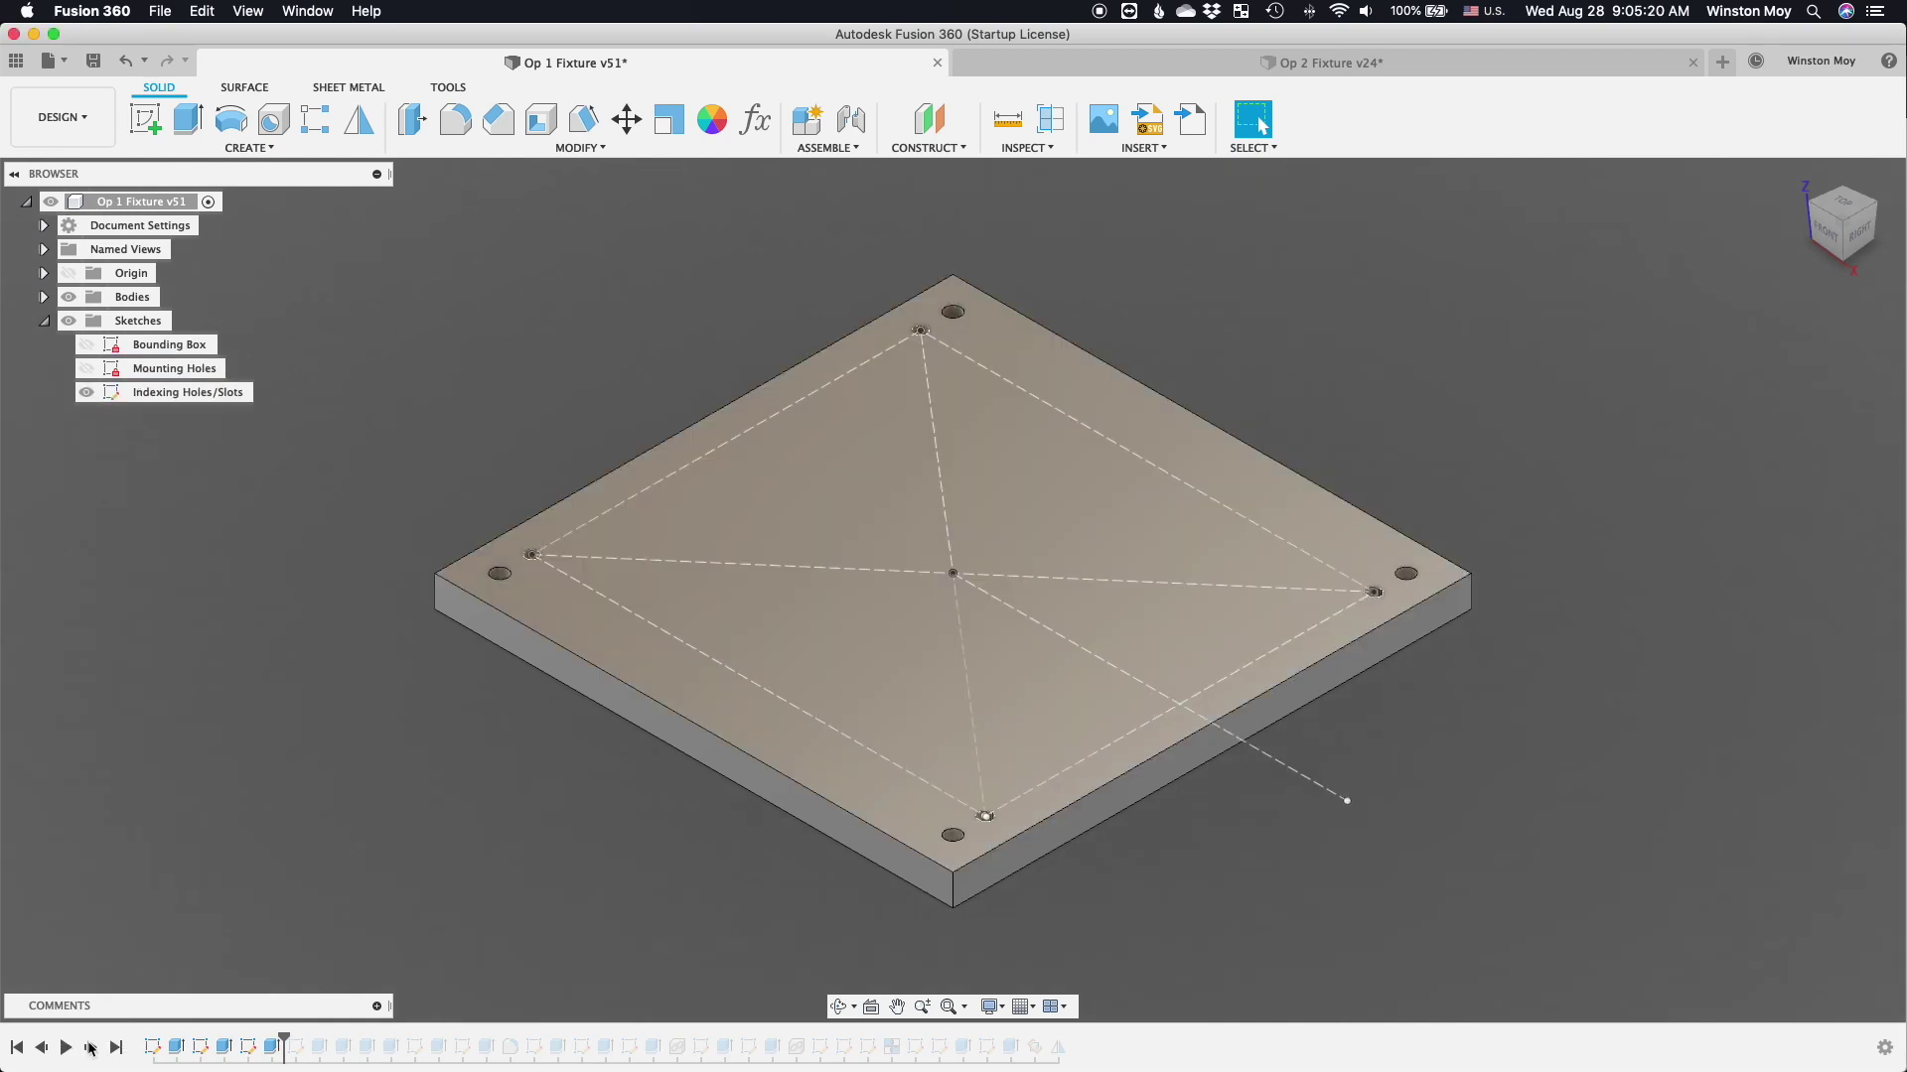
# - Show the Knife Profile and Op 1 Tip Relief sketches, then advance the timeline to add the knife blank
pyautogui.click(67, 426)
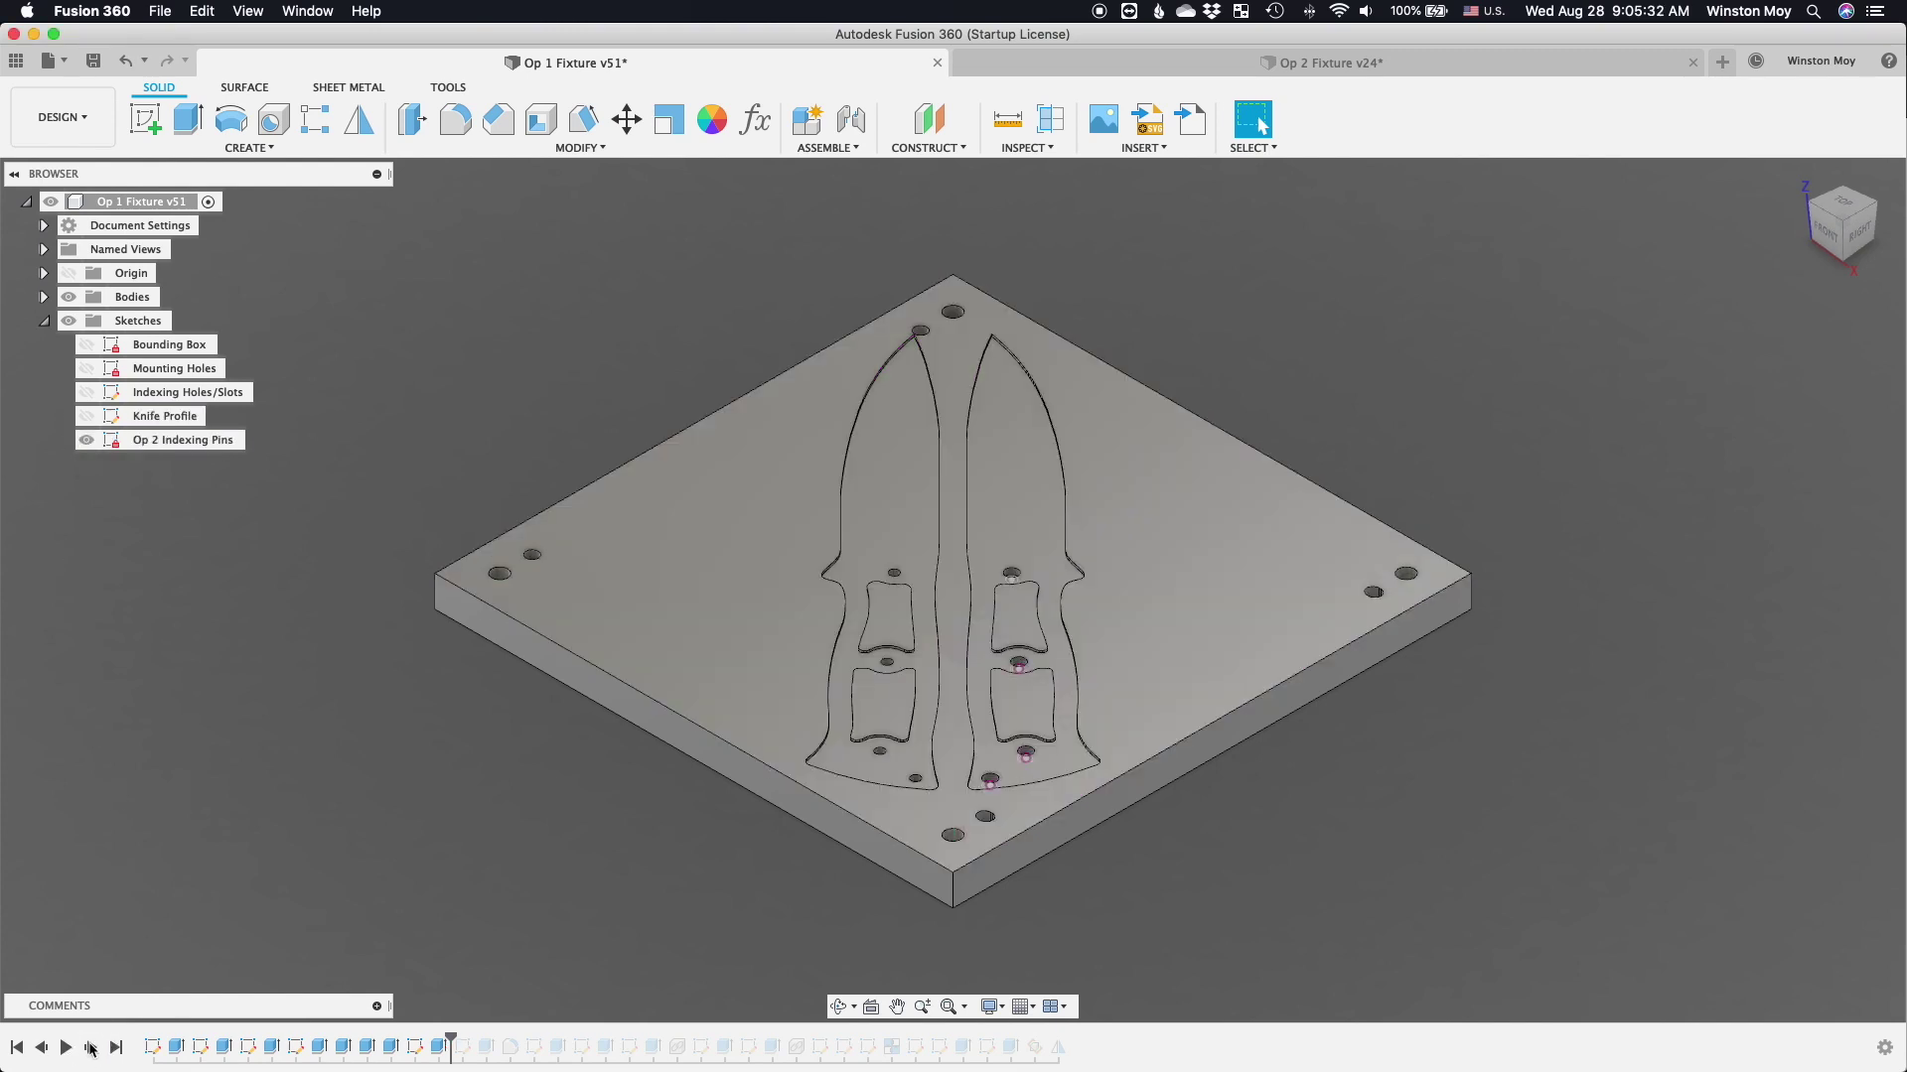
pyautogui.click(87, 440)
pyautogui.click(86, 464)
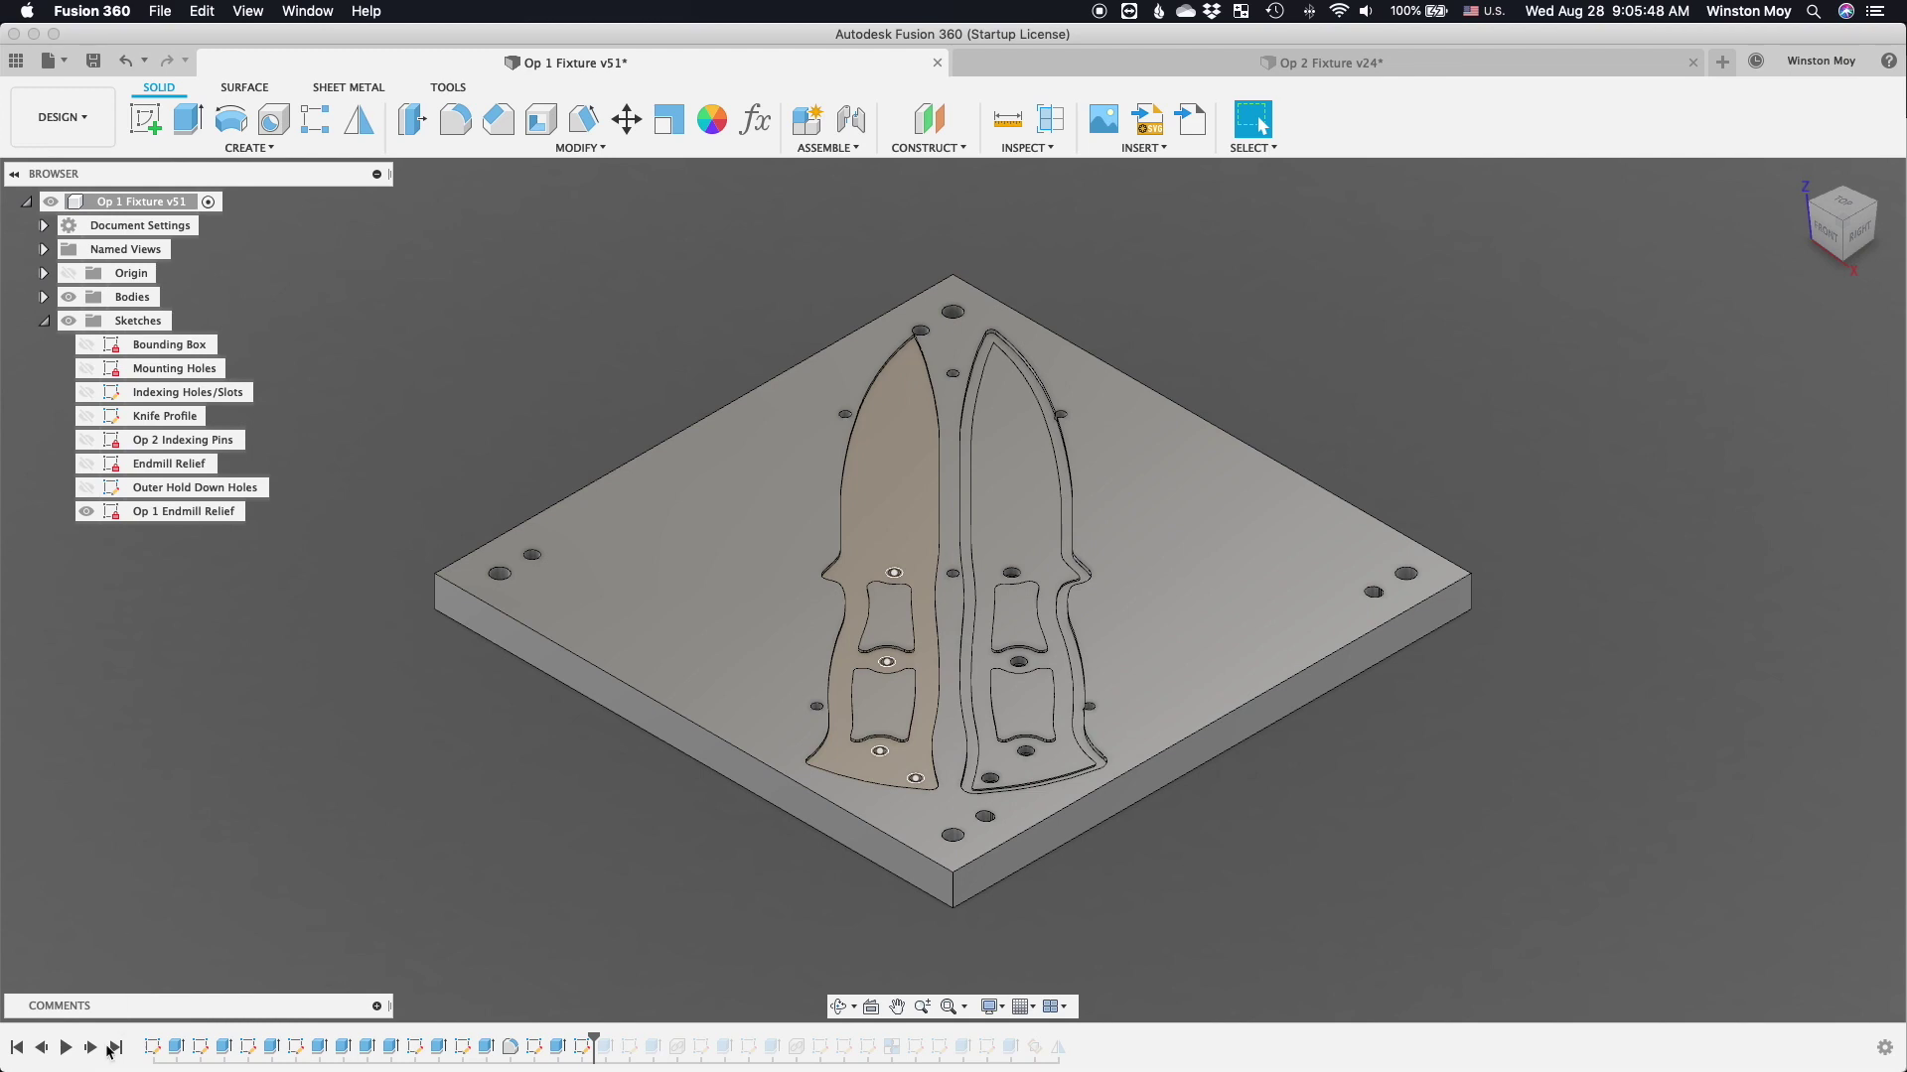
pyautogui.click(86, 536)
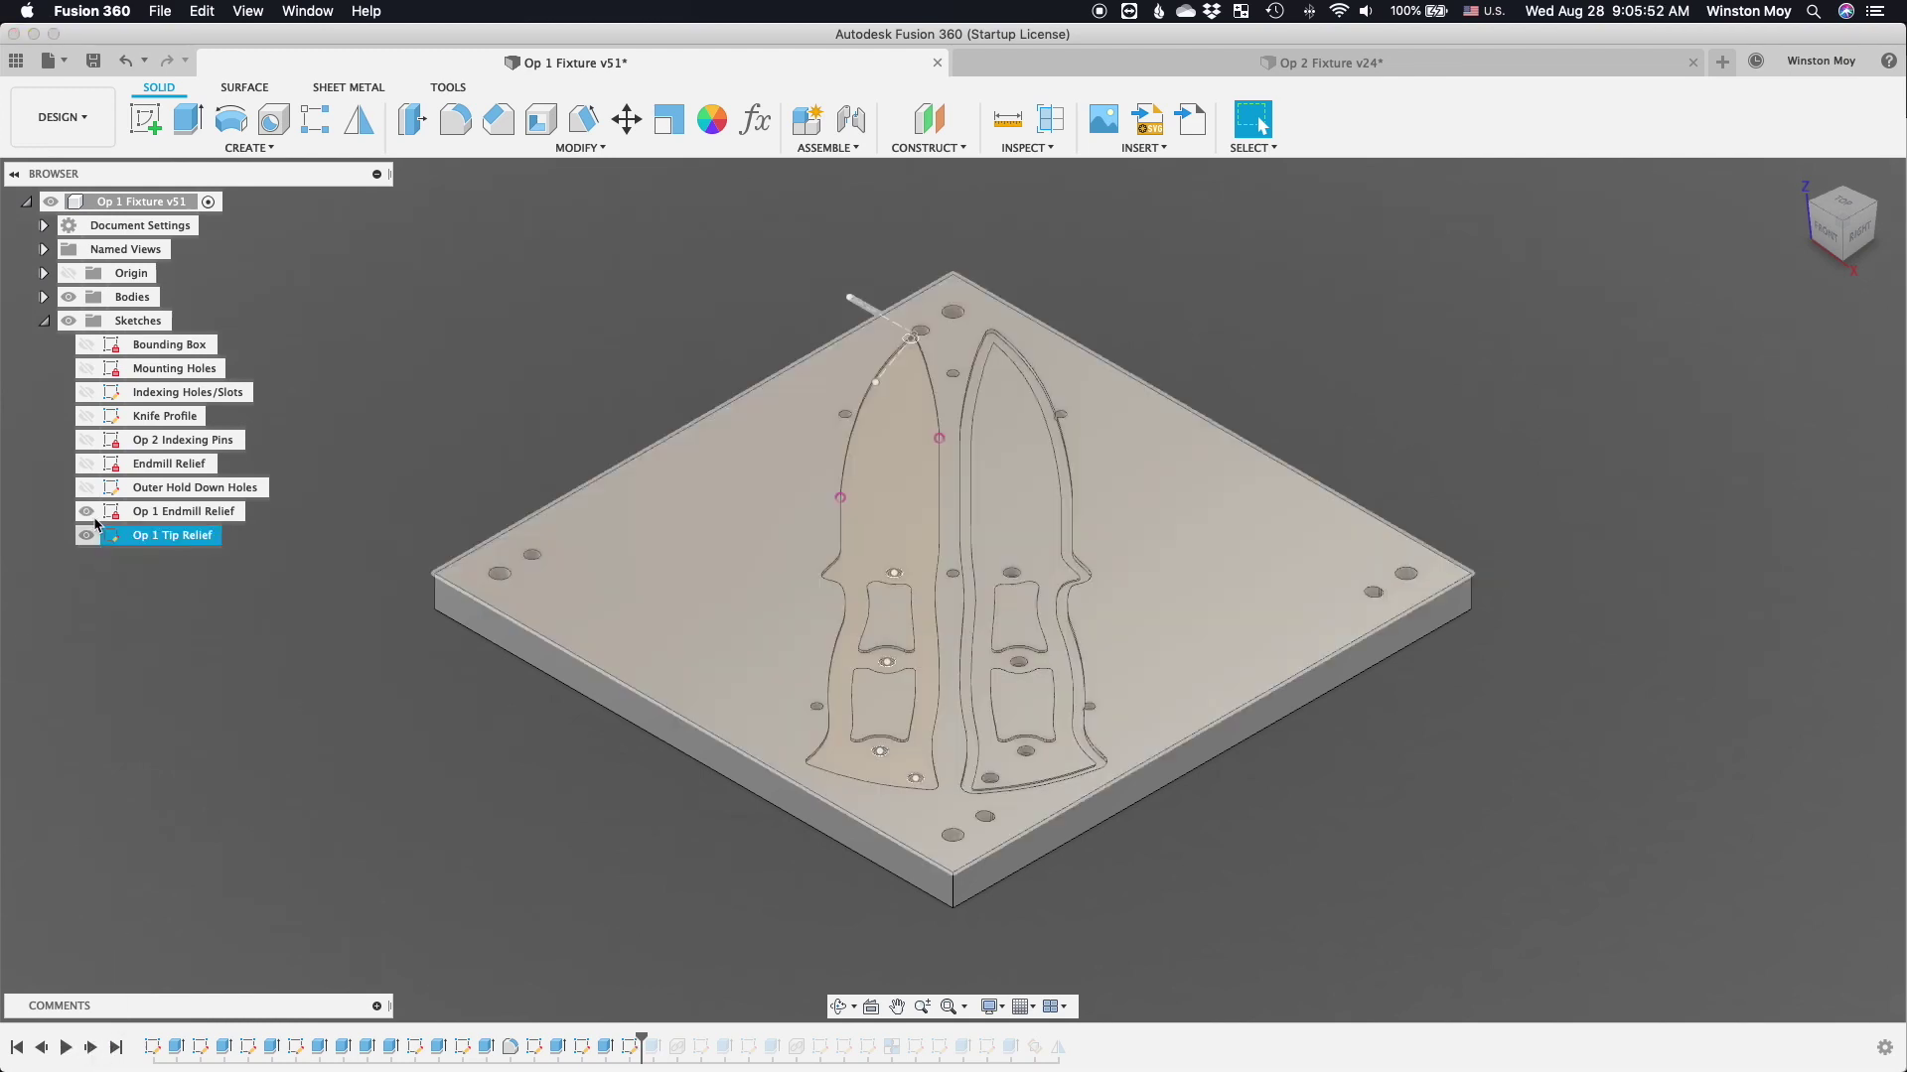
pyautogui.click(87, 511)
pyautogui.click(90, 1049)
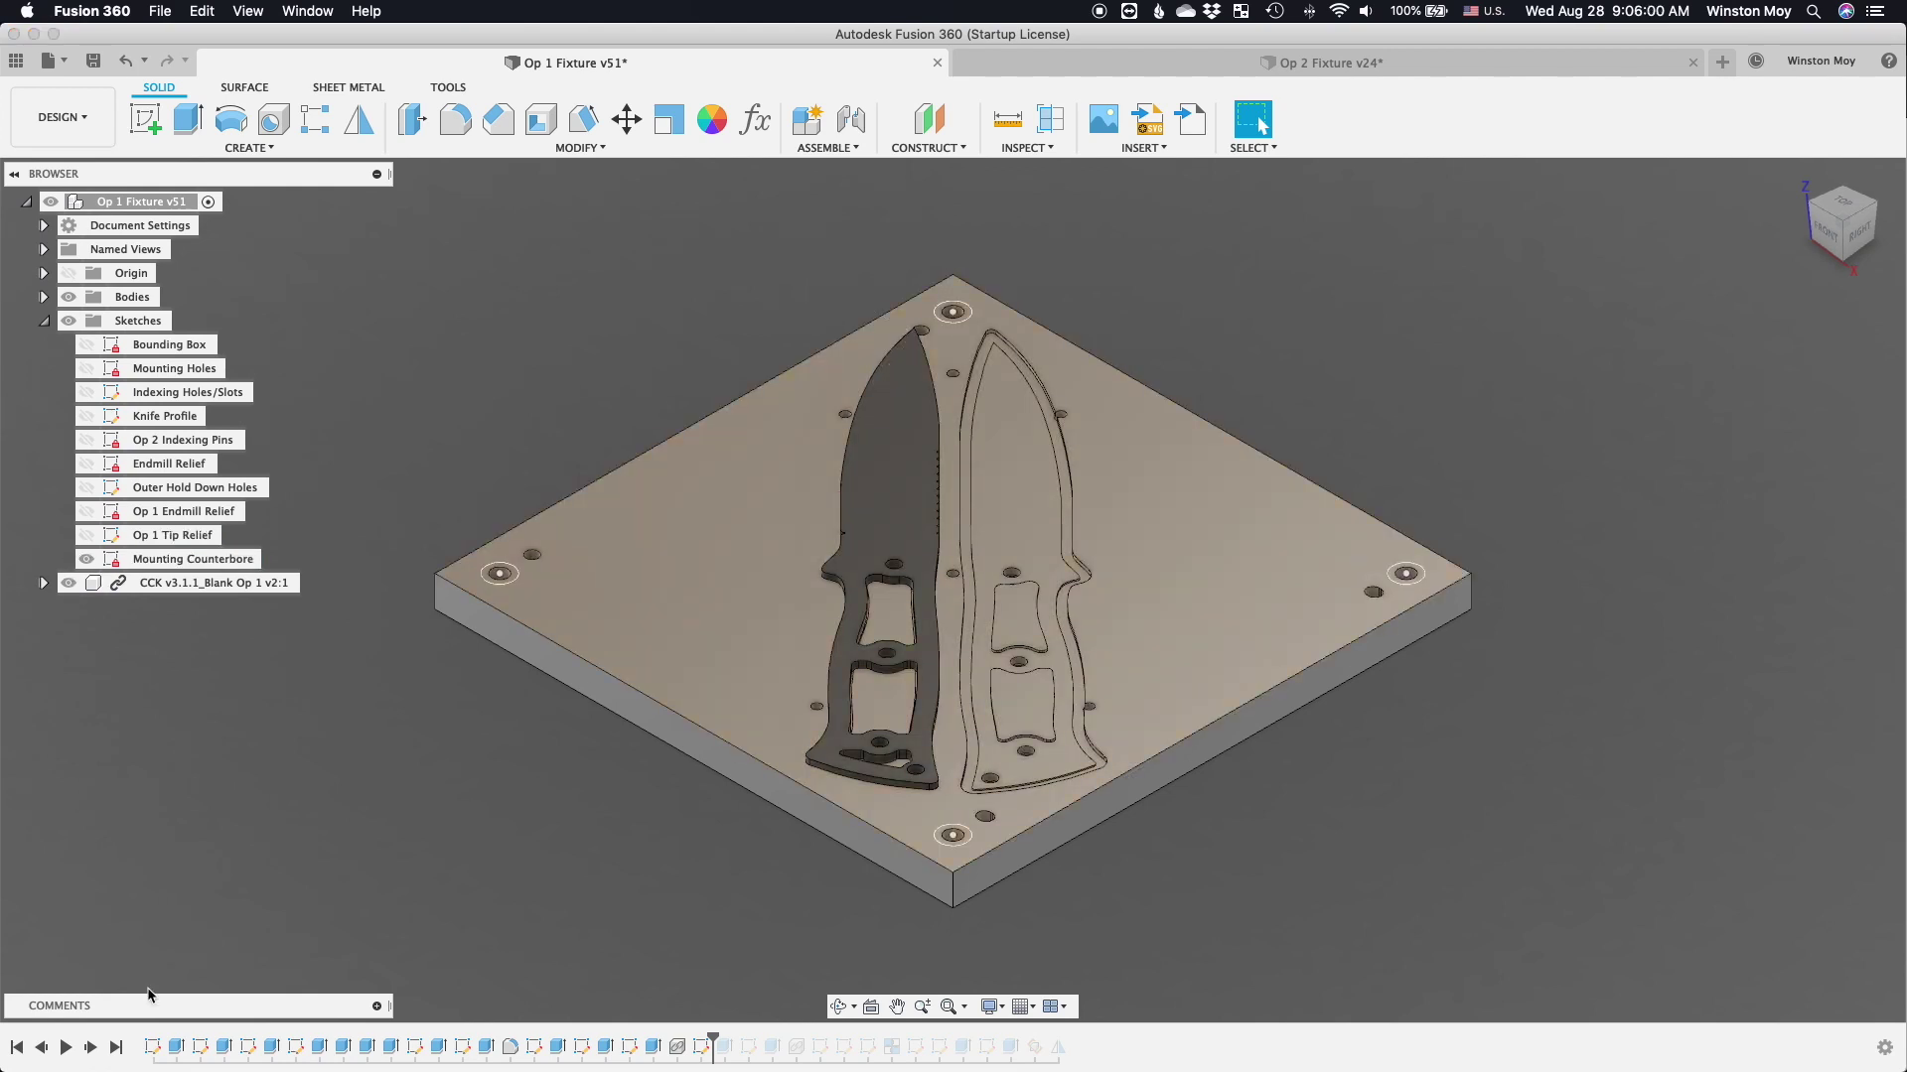
# - Advance the timeline through the second knife blank and joints to Sketch19, showing the four containment sketches
pyautogui.click(89, 1048)
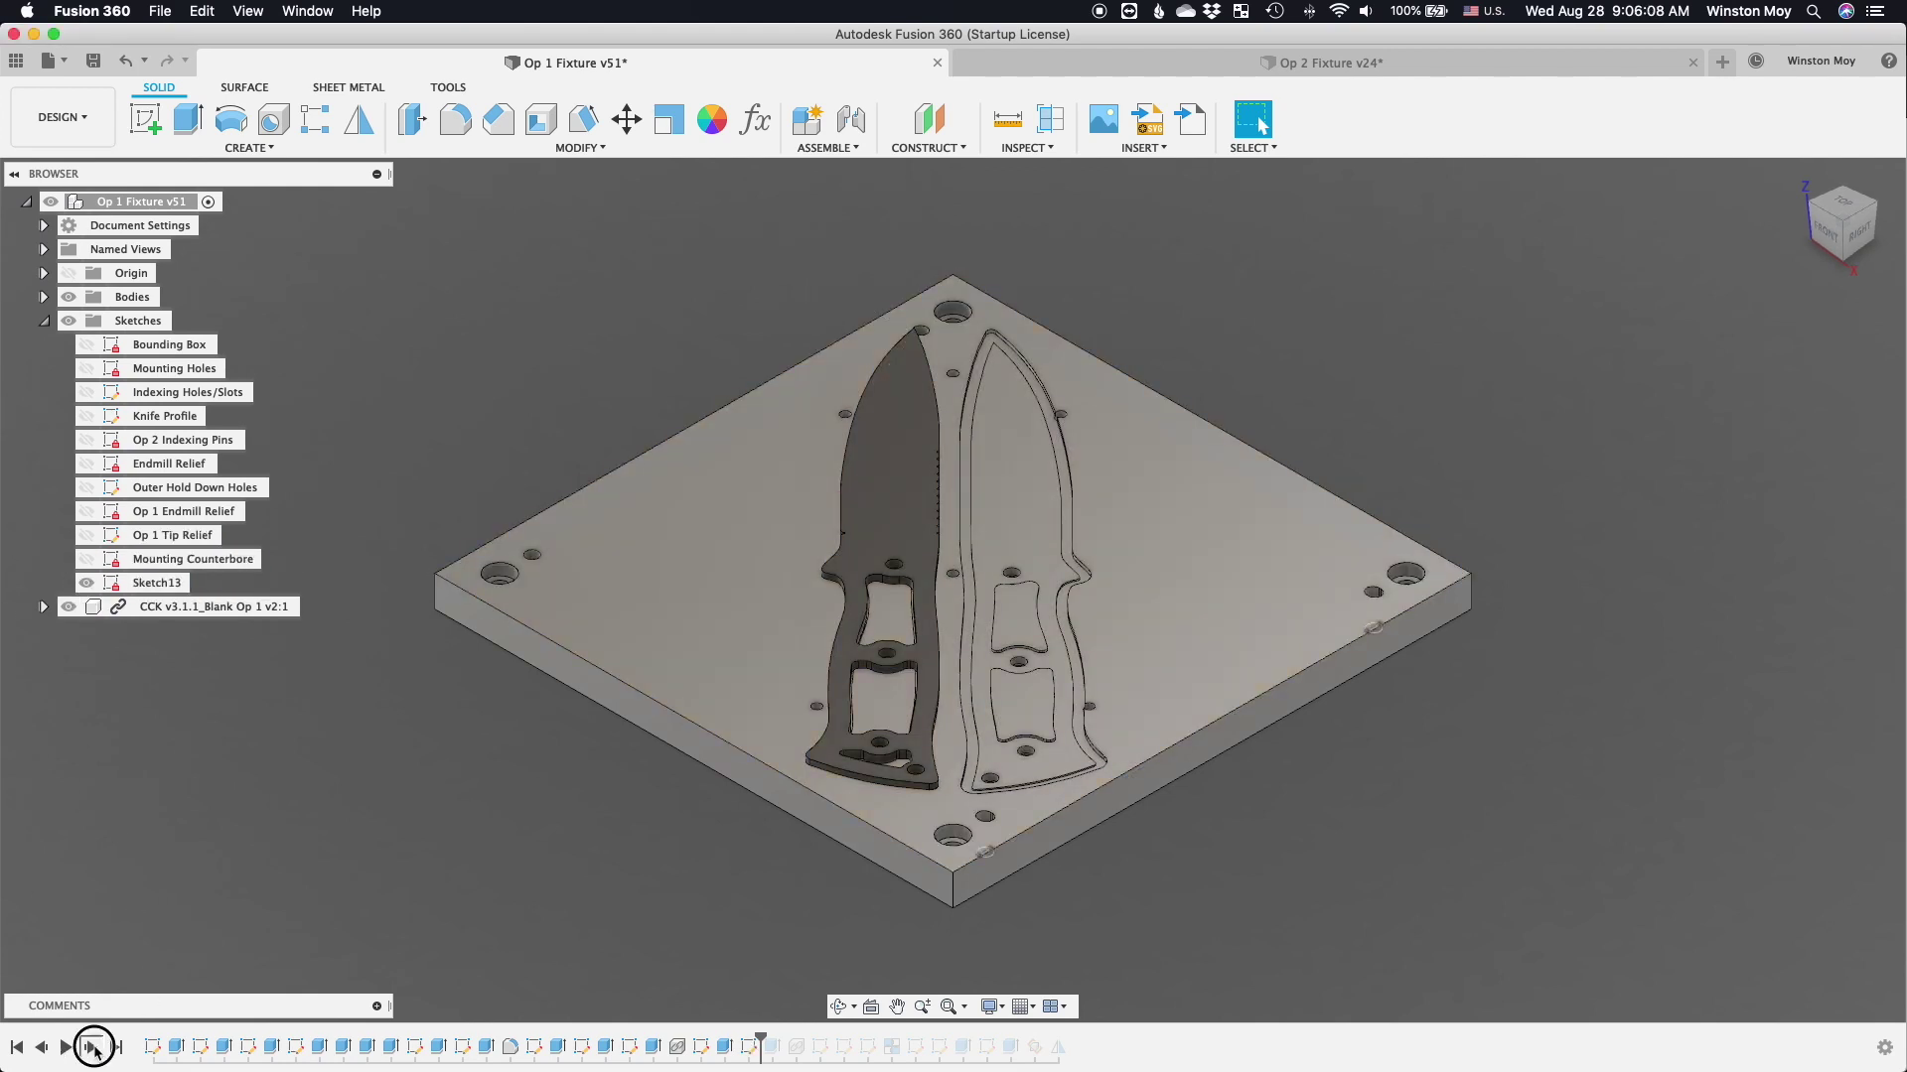
pyautogui.click(91, 1049)
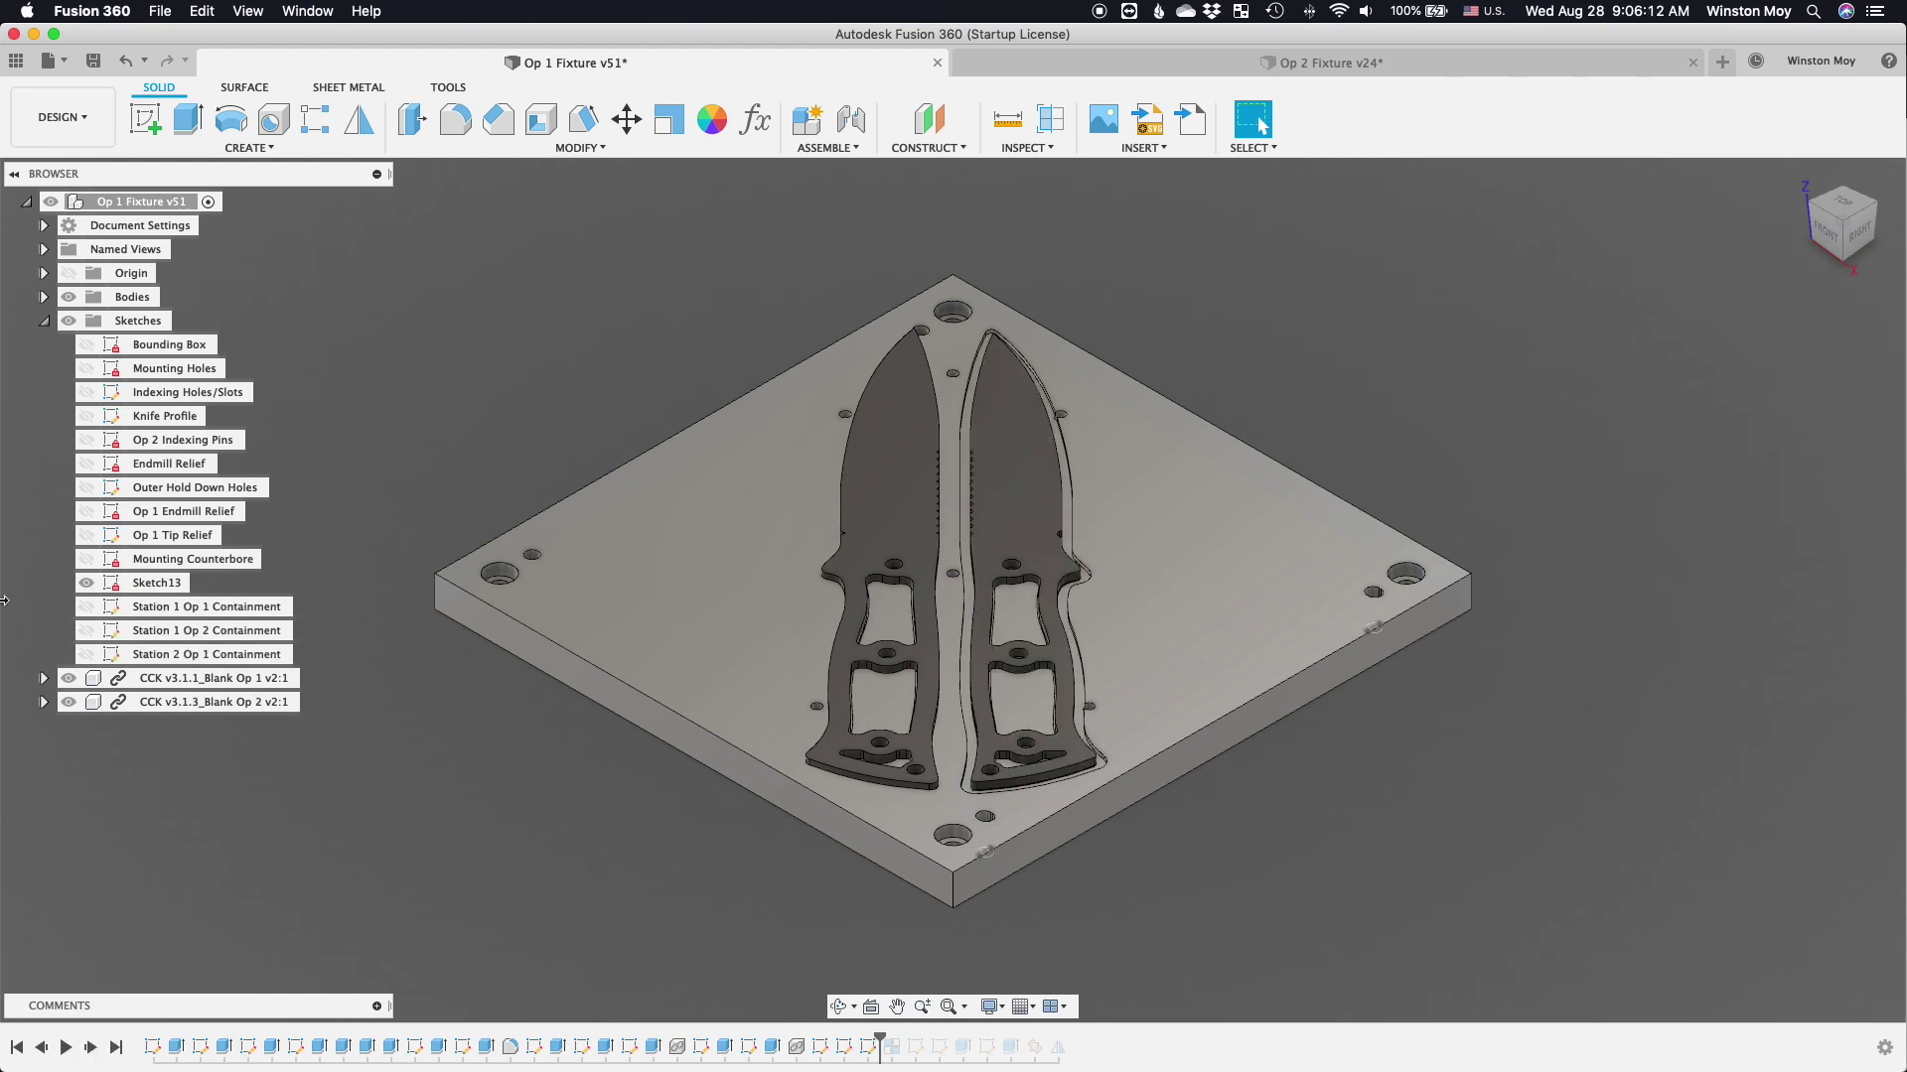
pyautogui.click(86, 607)
pyautogui.click(86, 630)
pyautogui.click(86, 654)
pyautogui.click(86, 583)
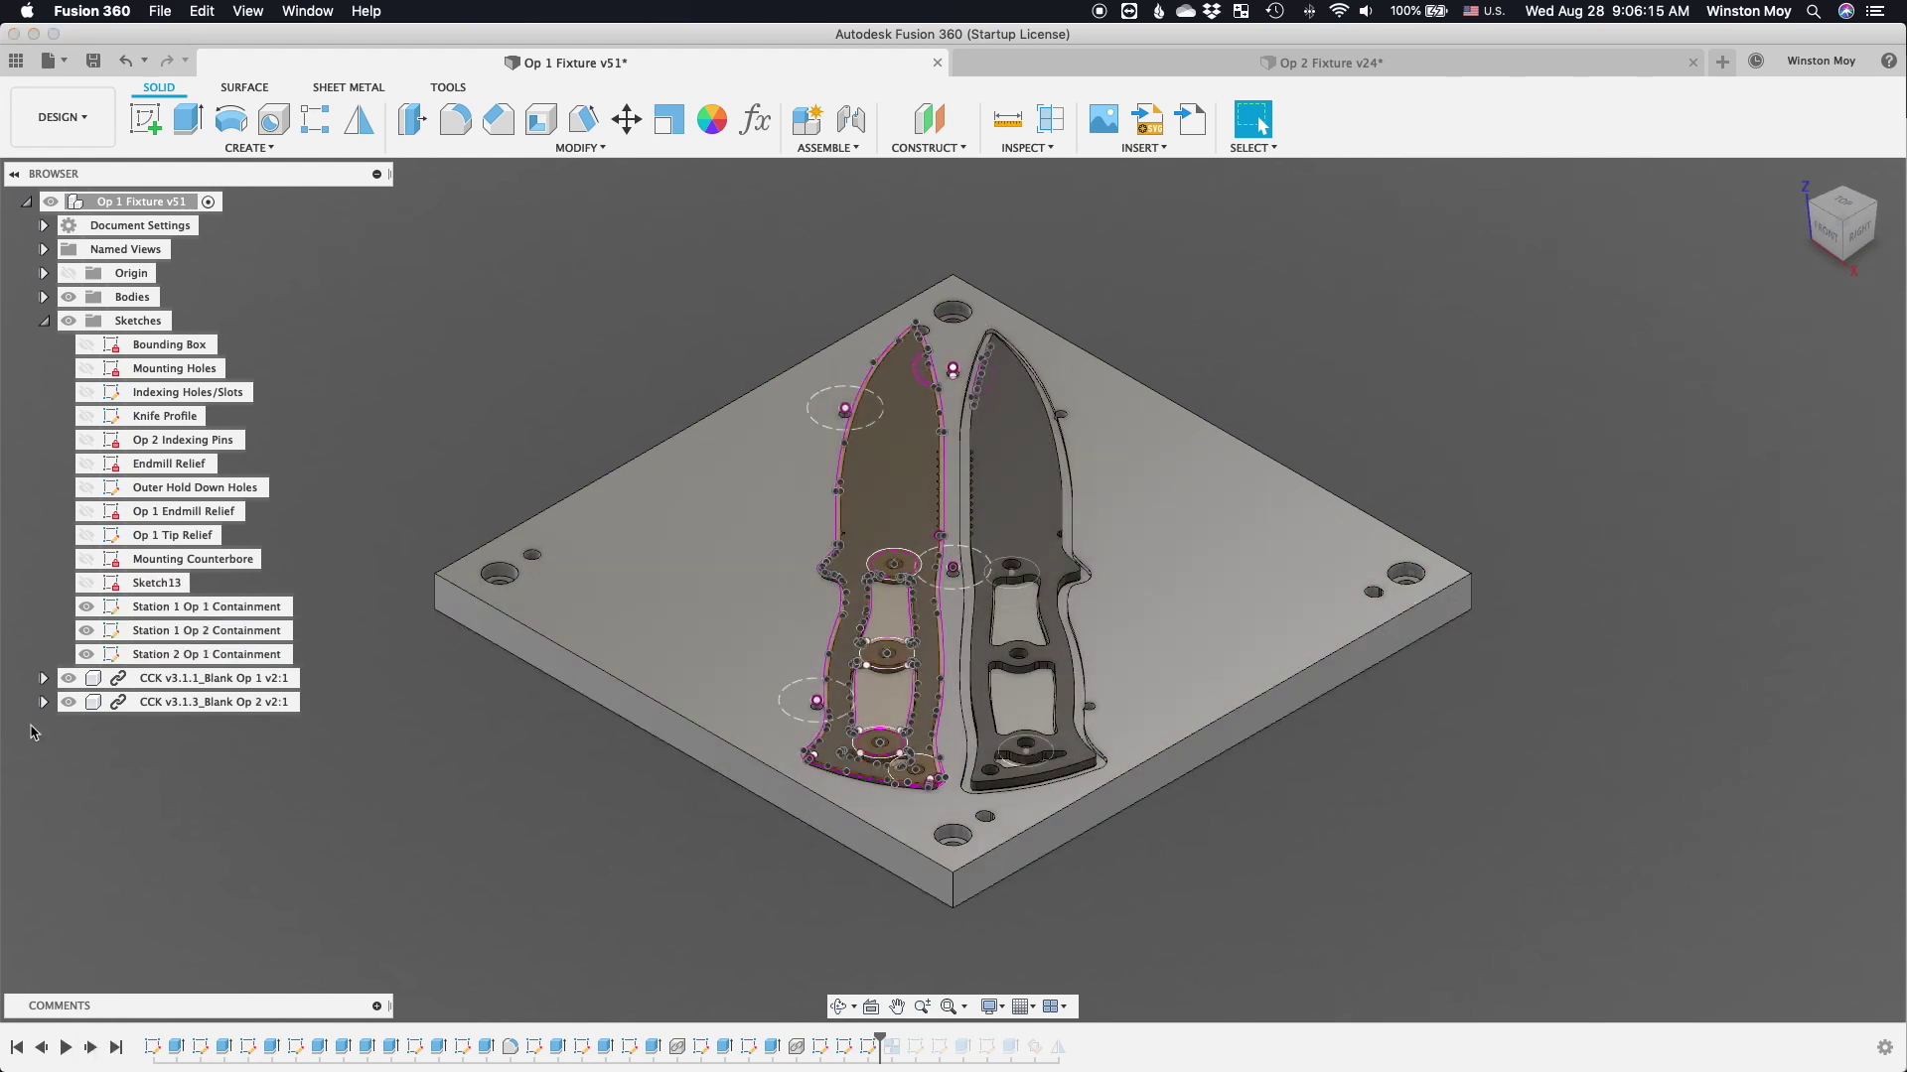
pyautogui.click(89, 1049)
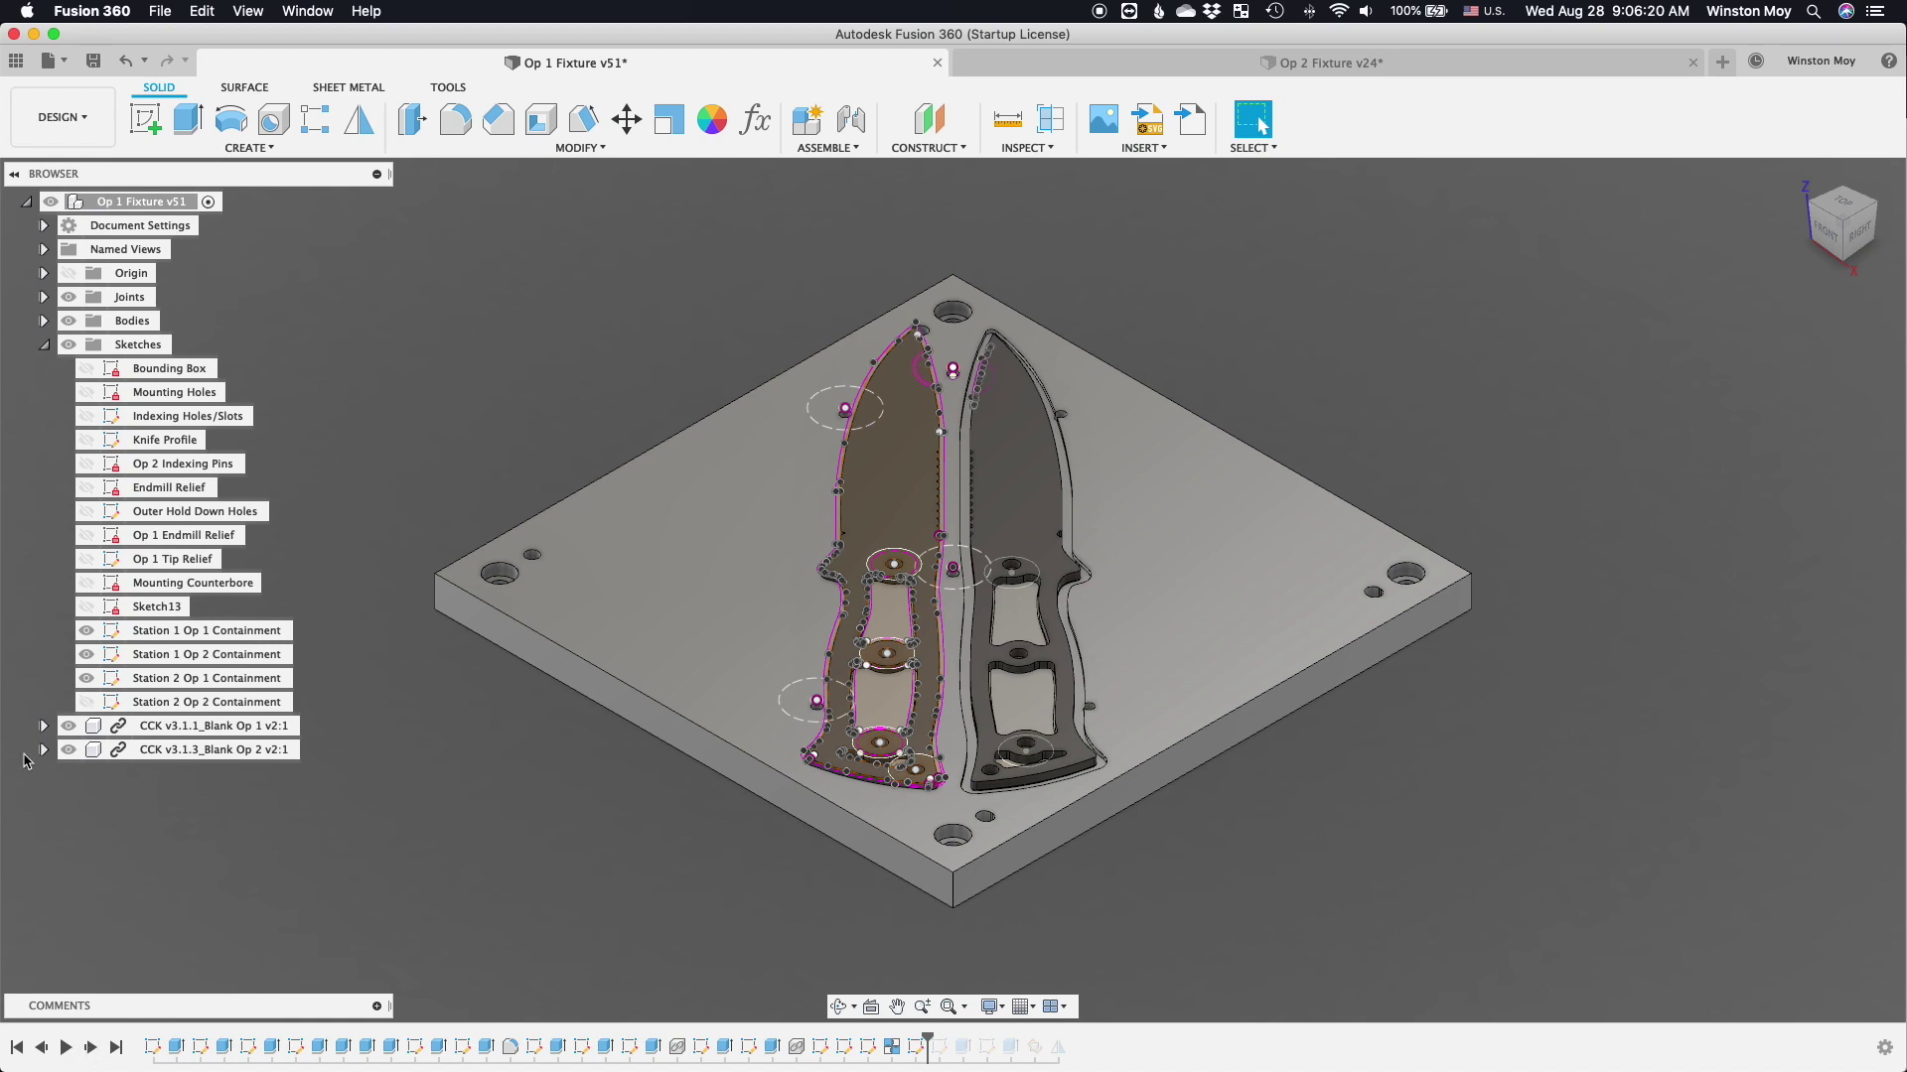
pyautogui.click(86, 702)
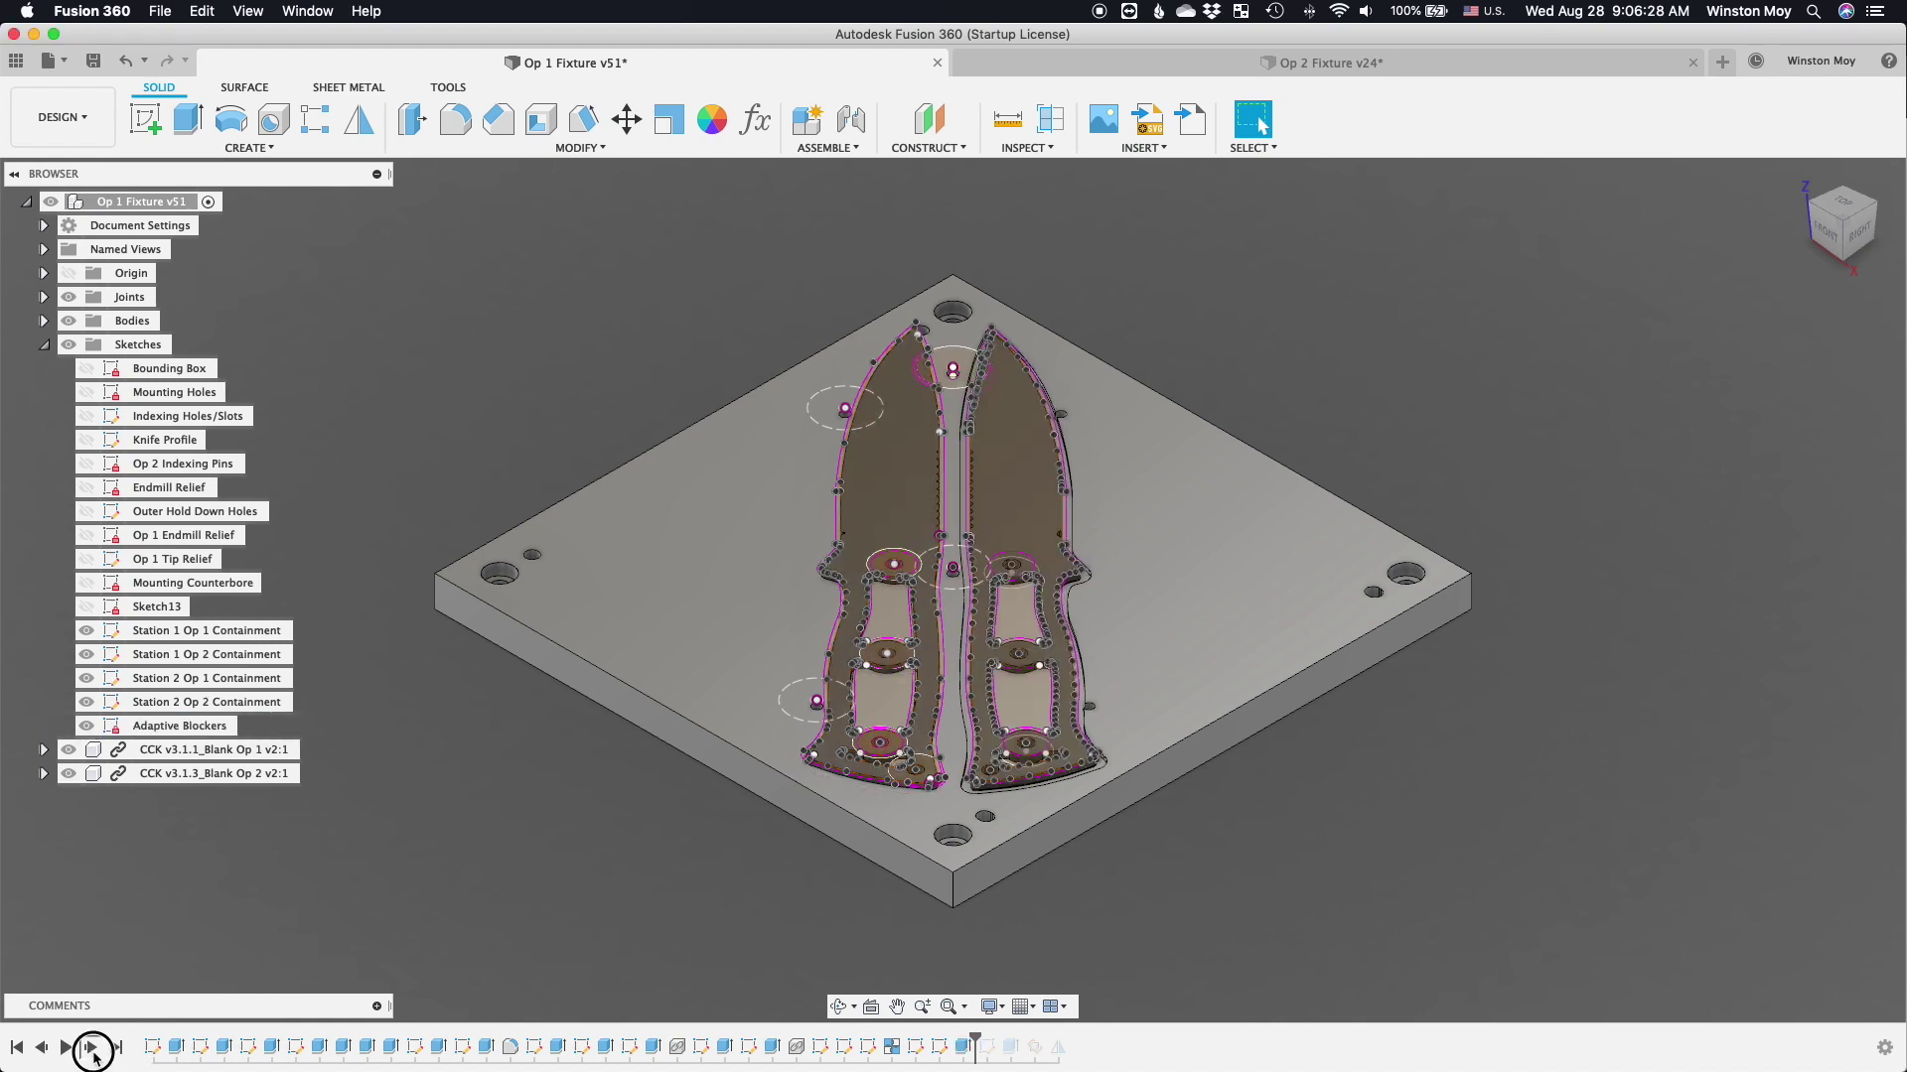
pyautogui.click(91, 1048)
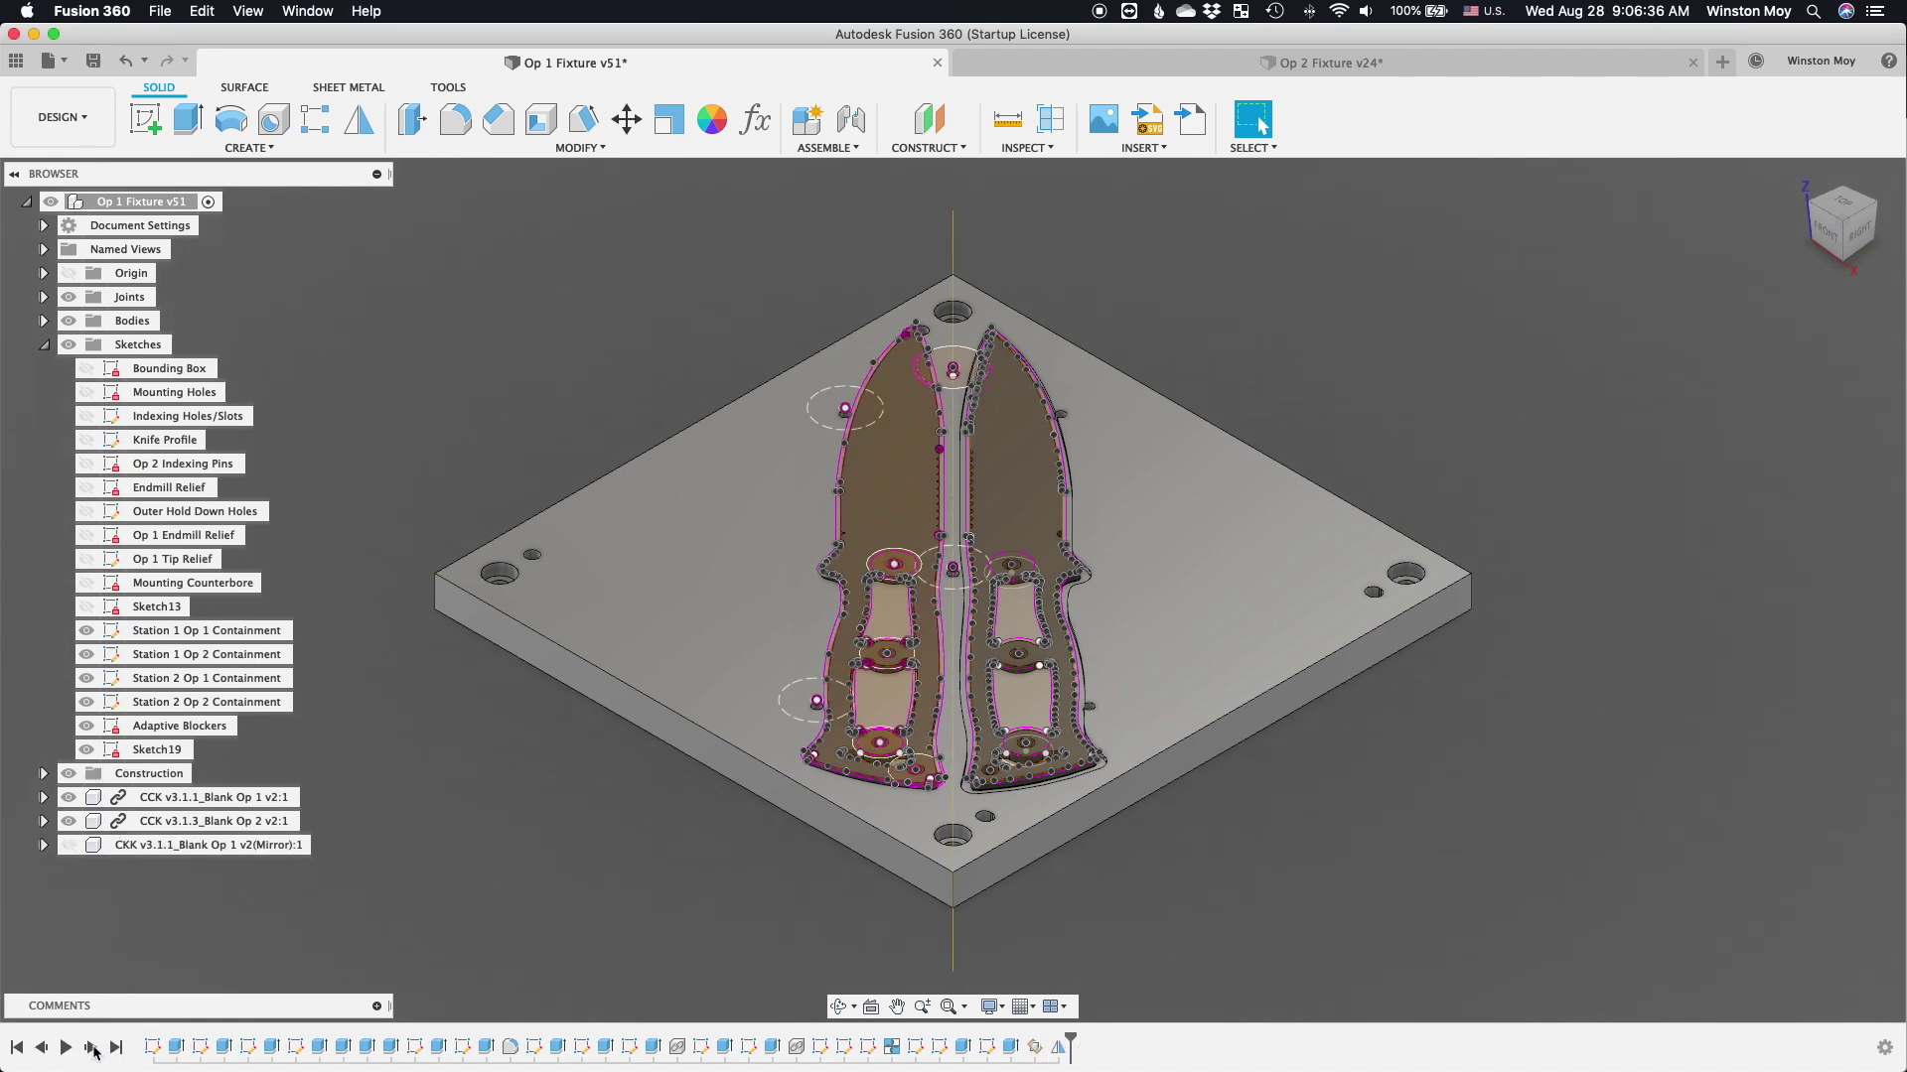
# - Hide all sketches and both Op 1 and Op 2 knife blank bodies to leave the bare plate
pyautogui.click(68, 345)
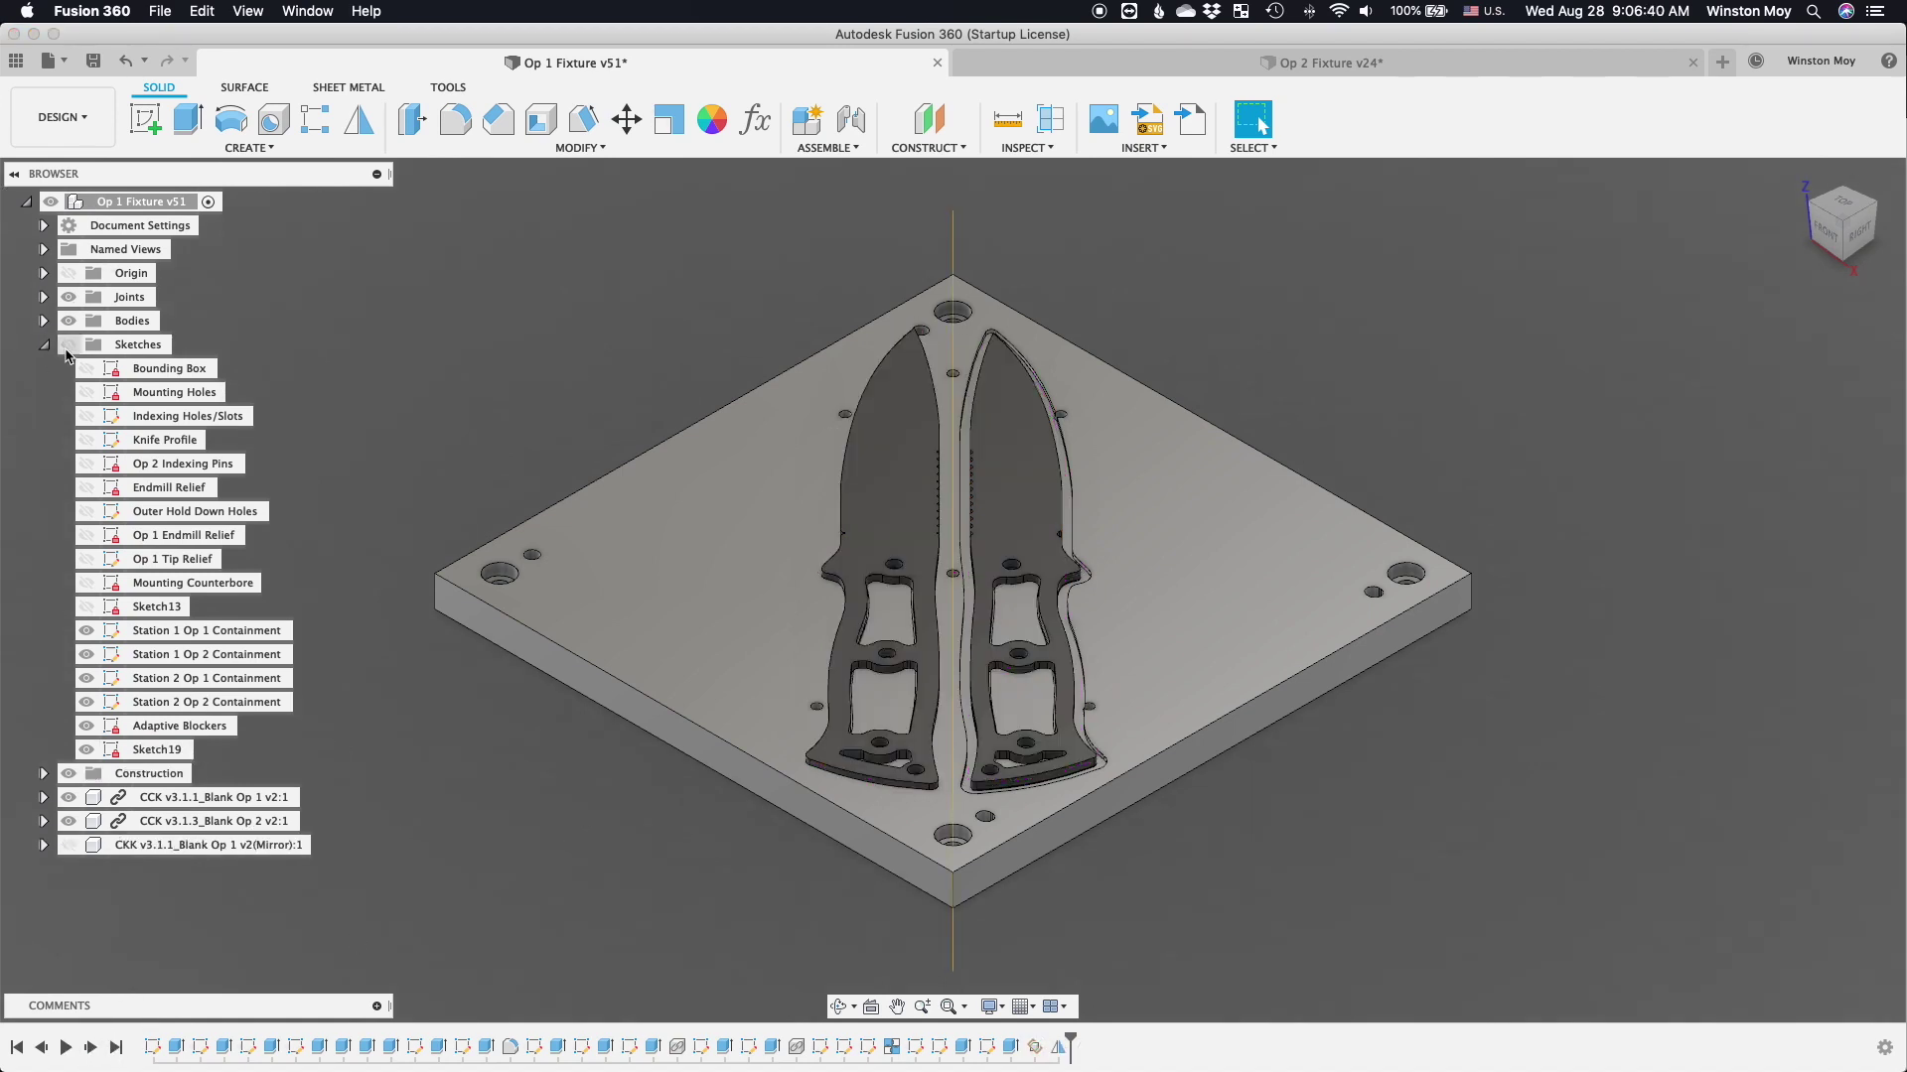
pyautogui.click(68, 821)
pyautogui.click(67, 798)
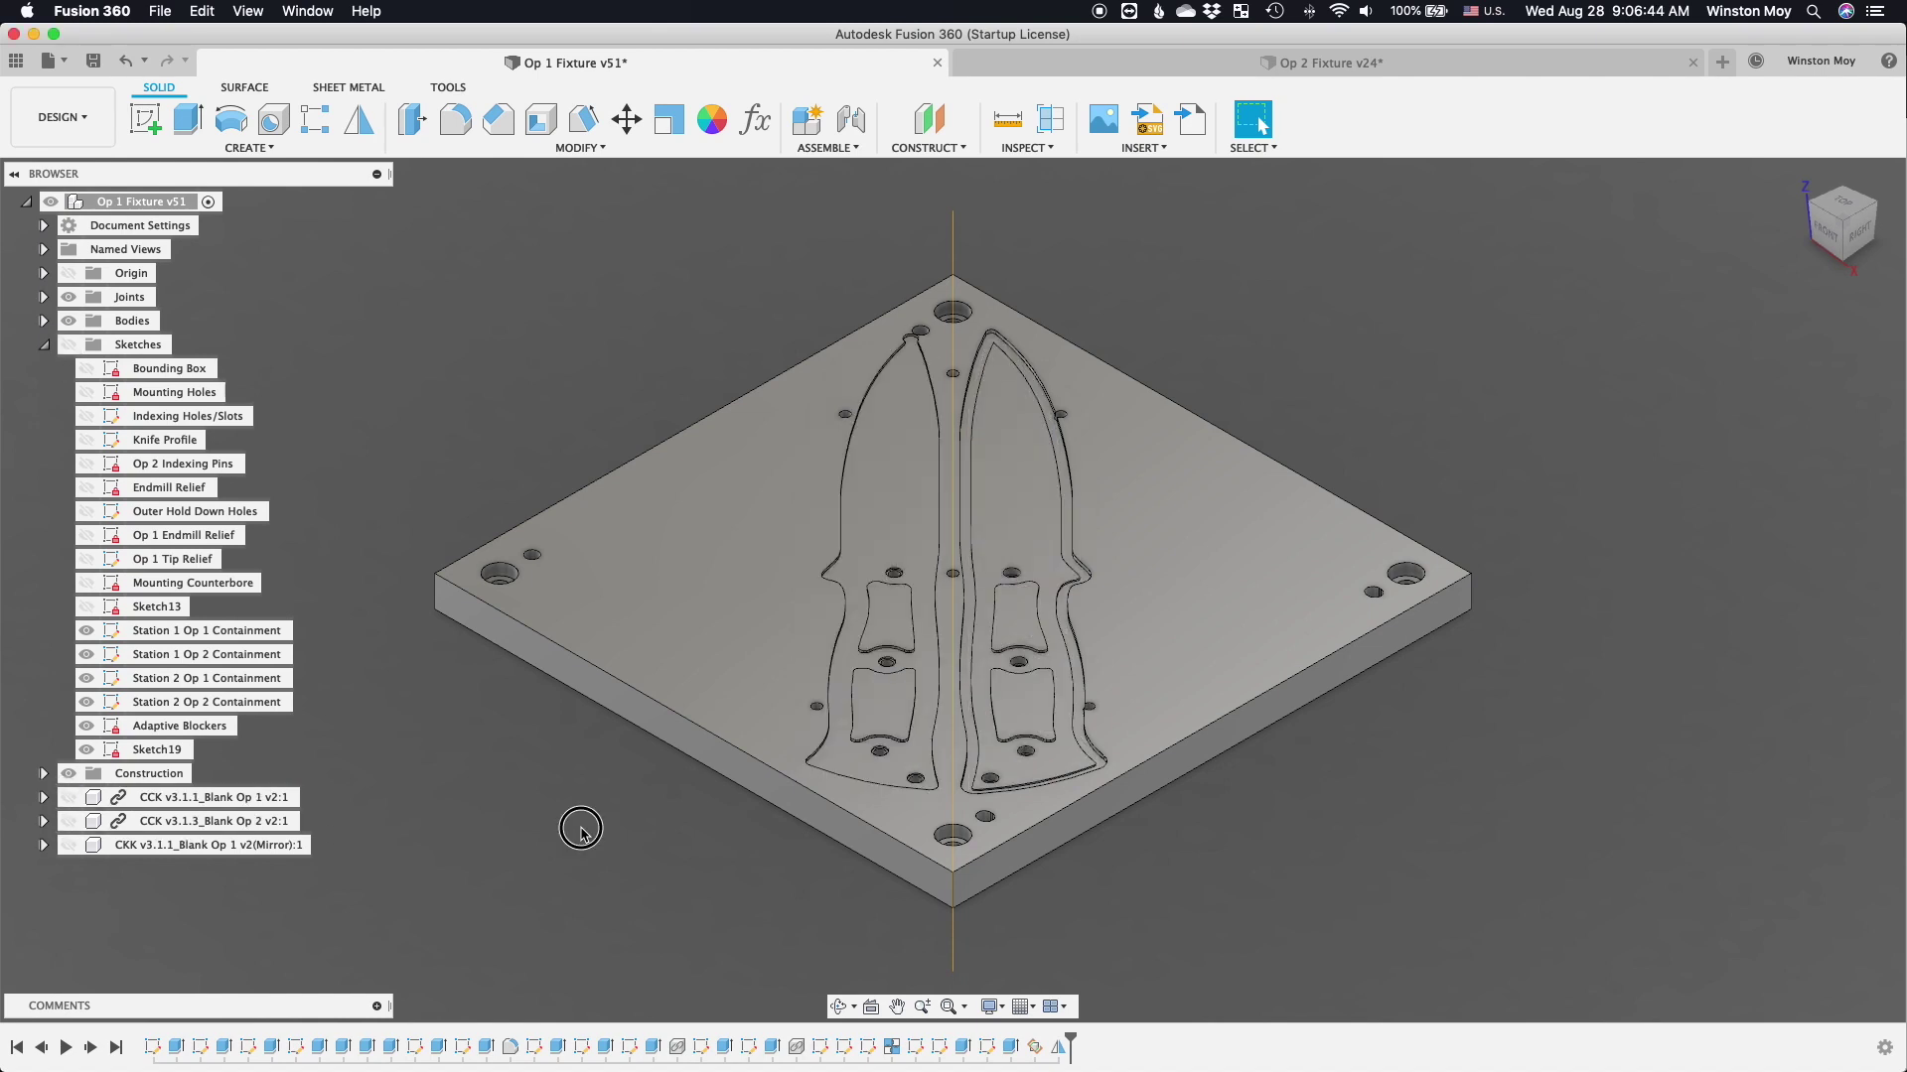
pyautogui.click(1888, 270)
# - Zoom in on the two knife pockets in orthographic projection
pyautogui.click(1767, 316)
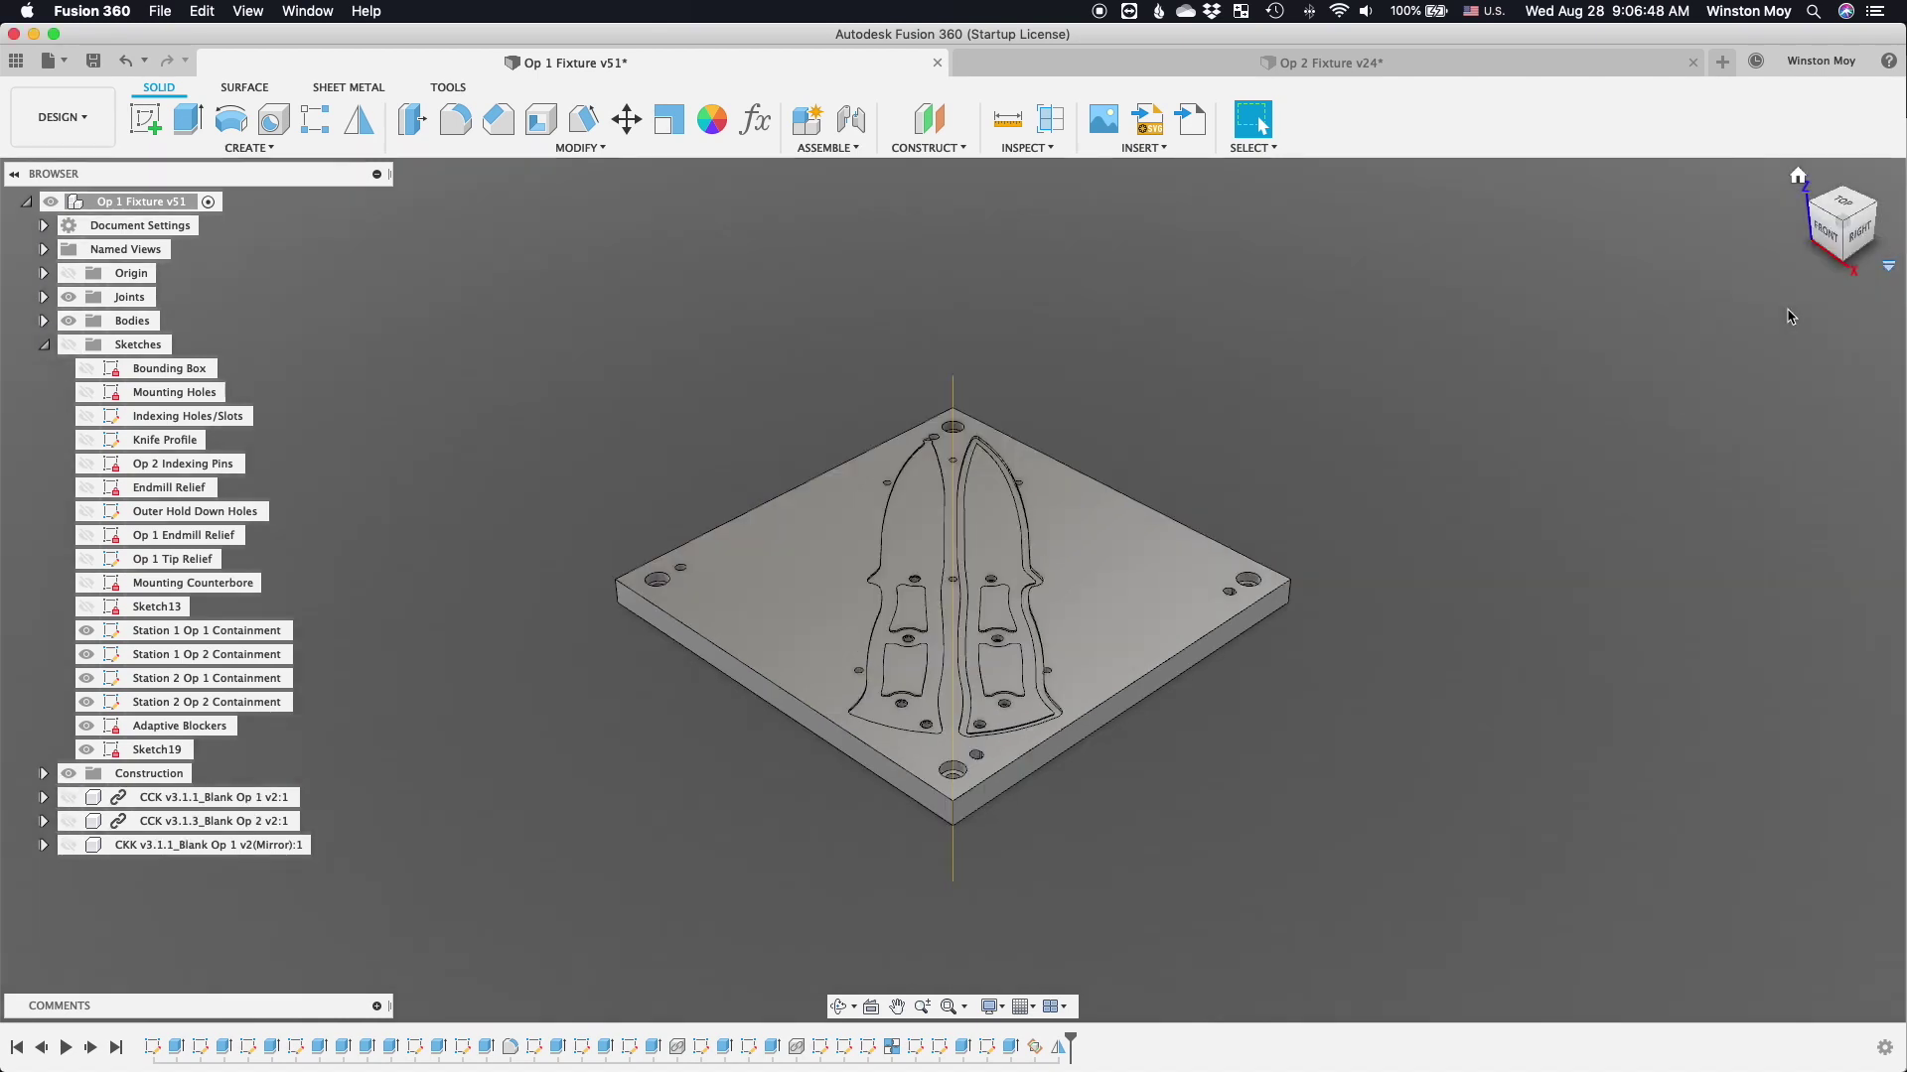
pyautogui.scroll(3, 957, 629)
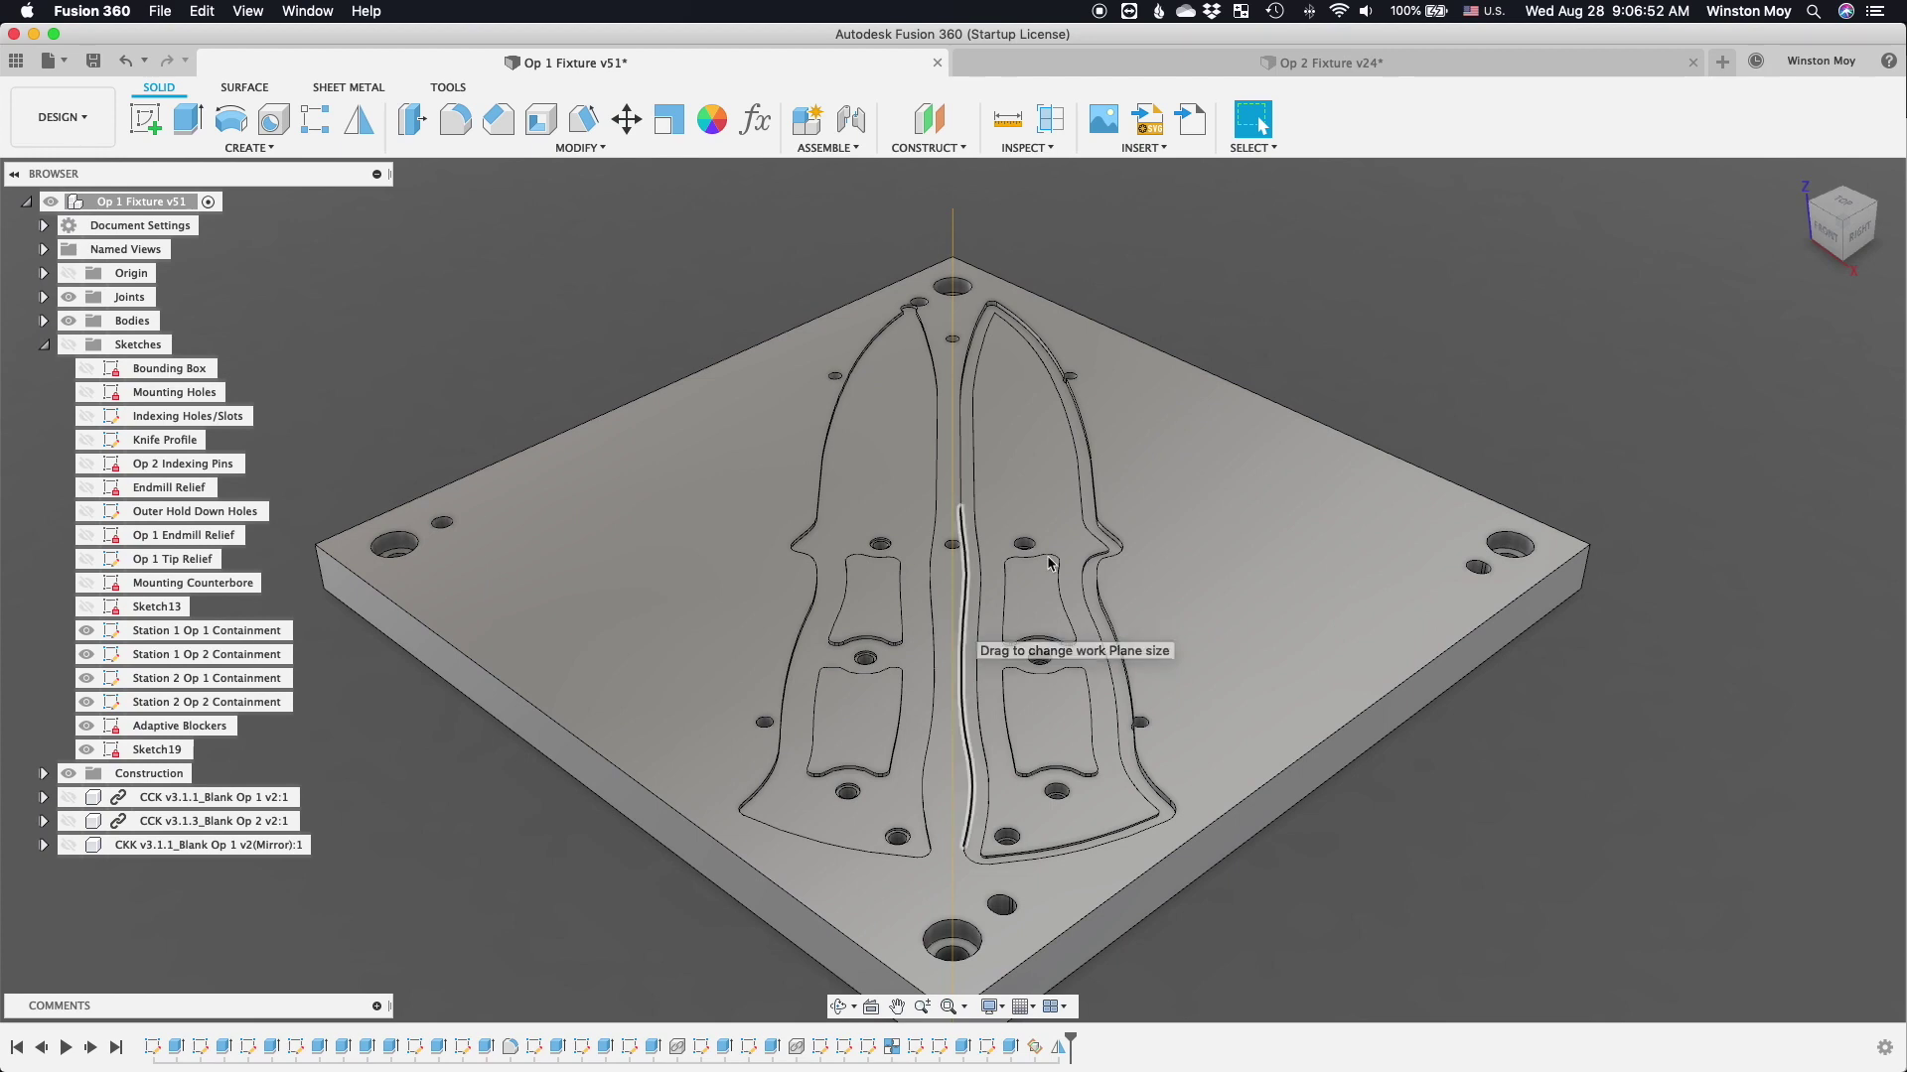
pyautogui.scroll(3, 952, 679)
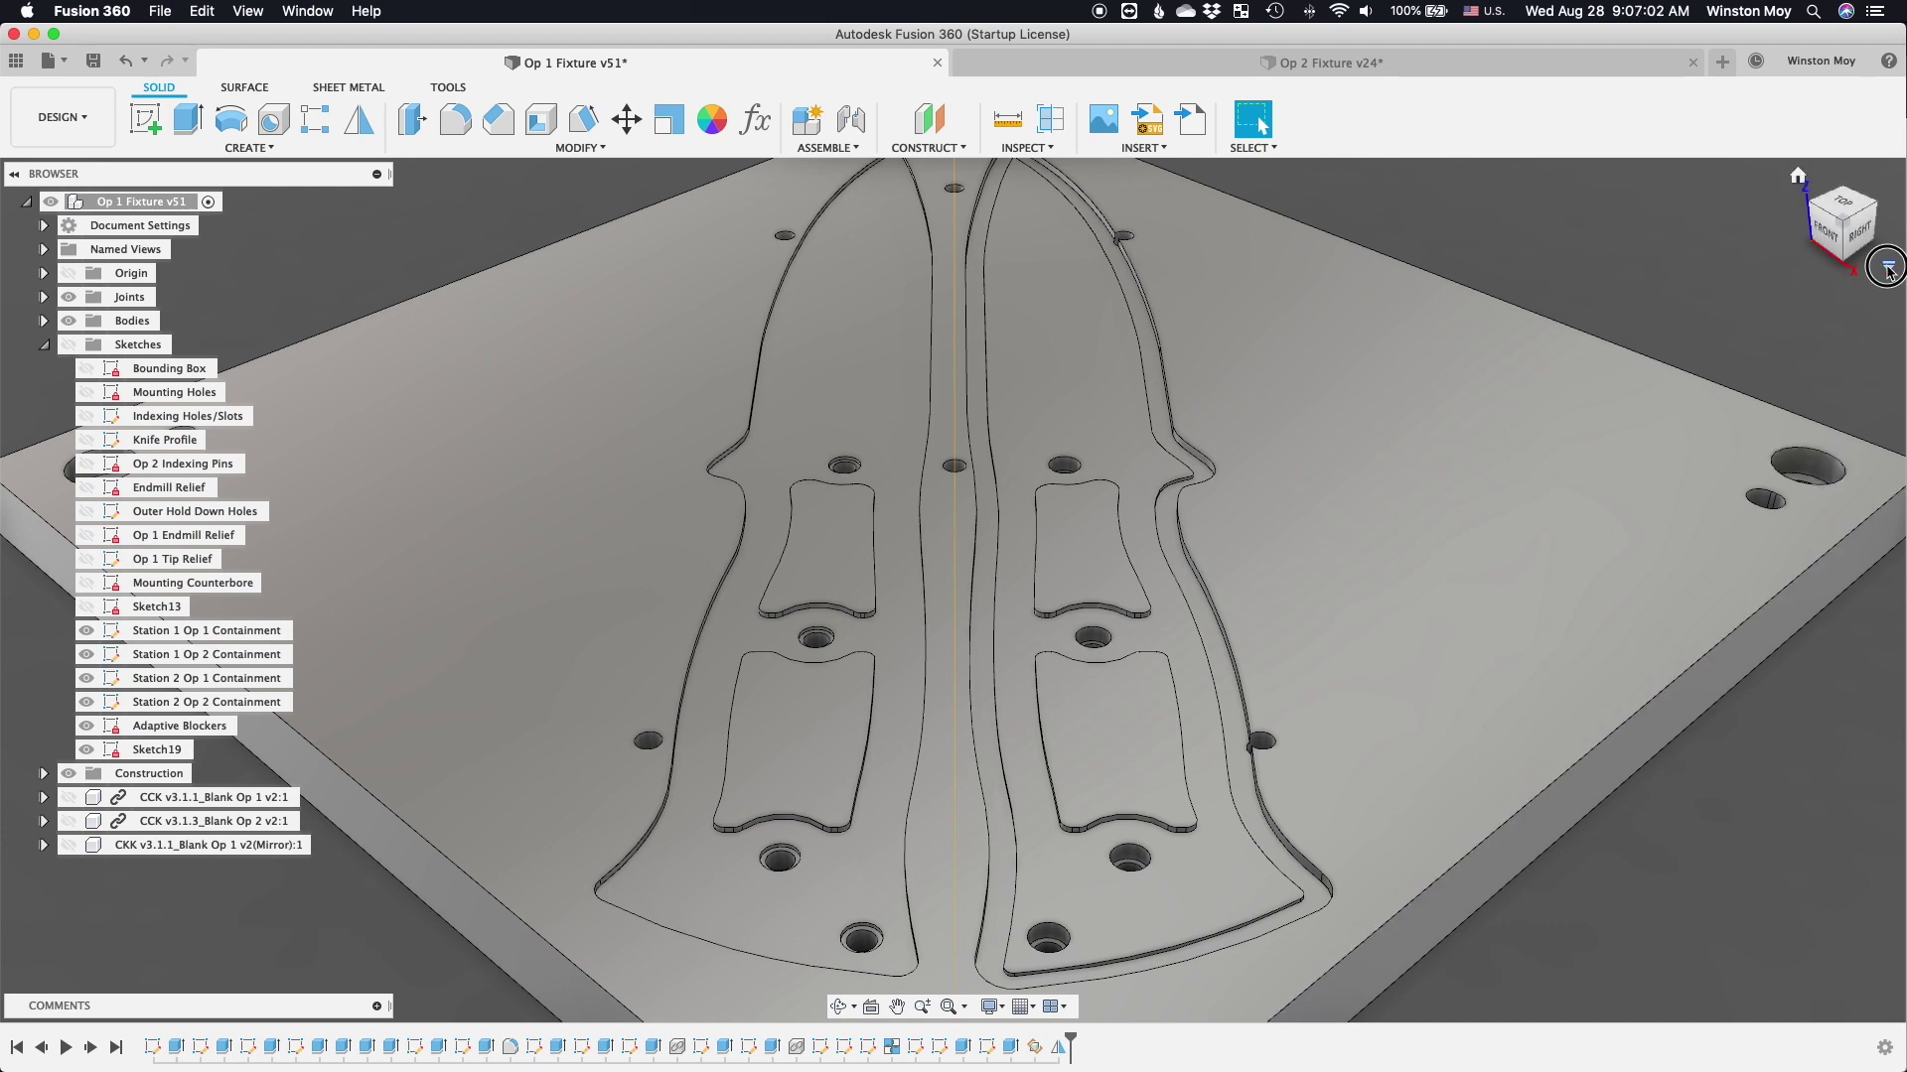
pyautogui.click(1887, 268)
pyautogui.click(1745, 289)
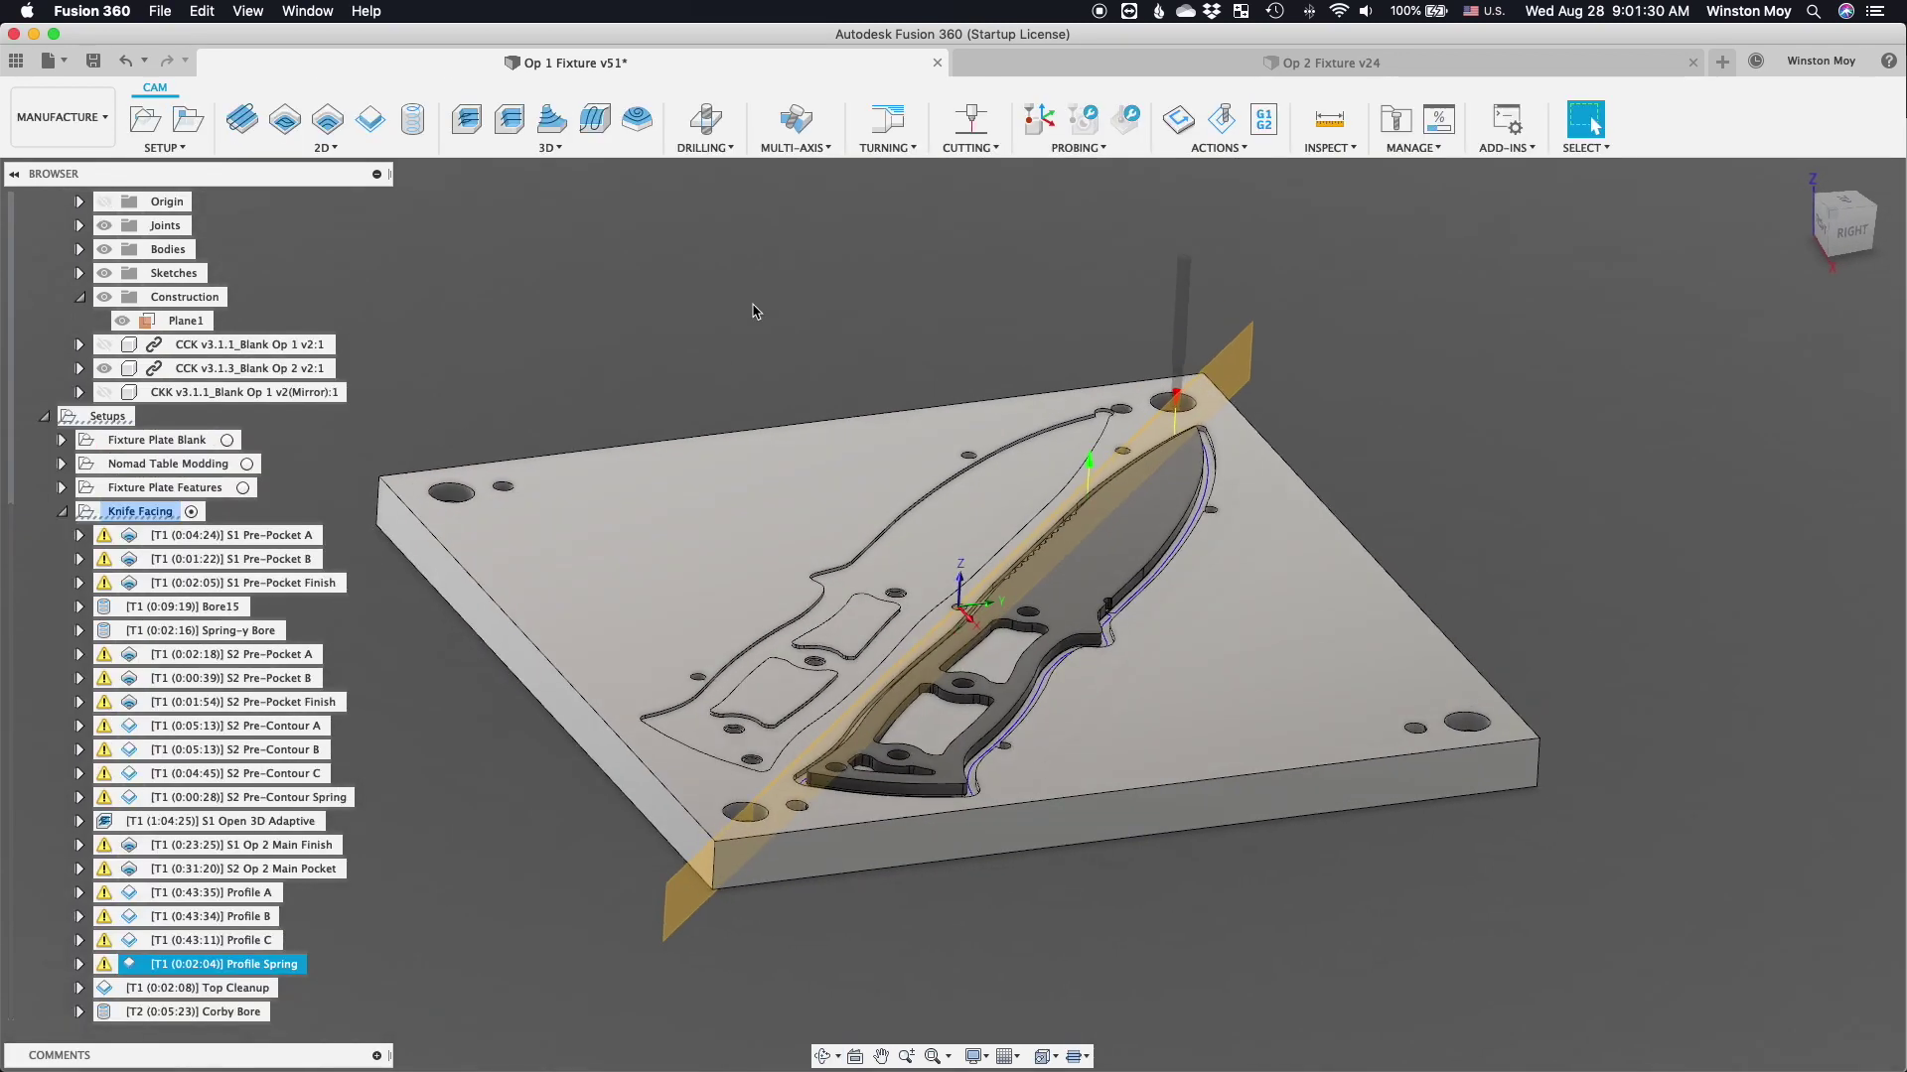
# - Section the fixture on Plane1 offset 0.40 in to check the tool against the pocket wall
pyautogui.click(1352, 145)
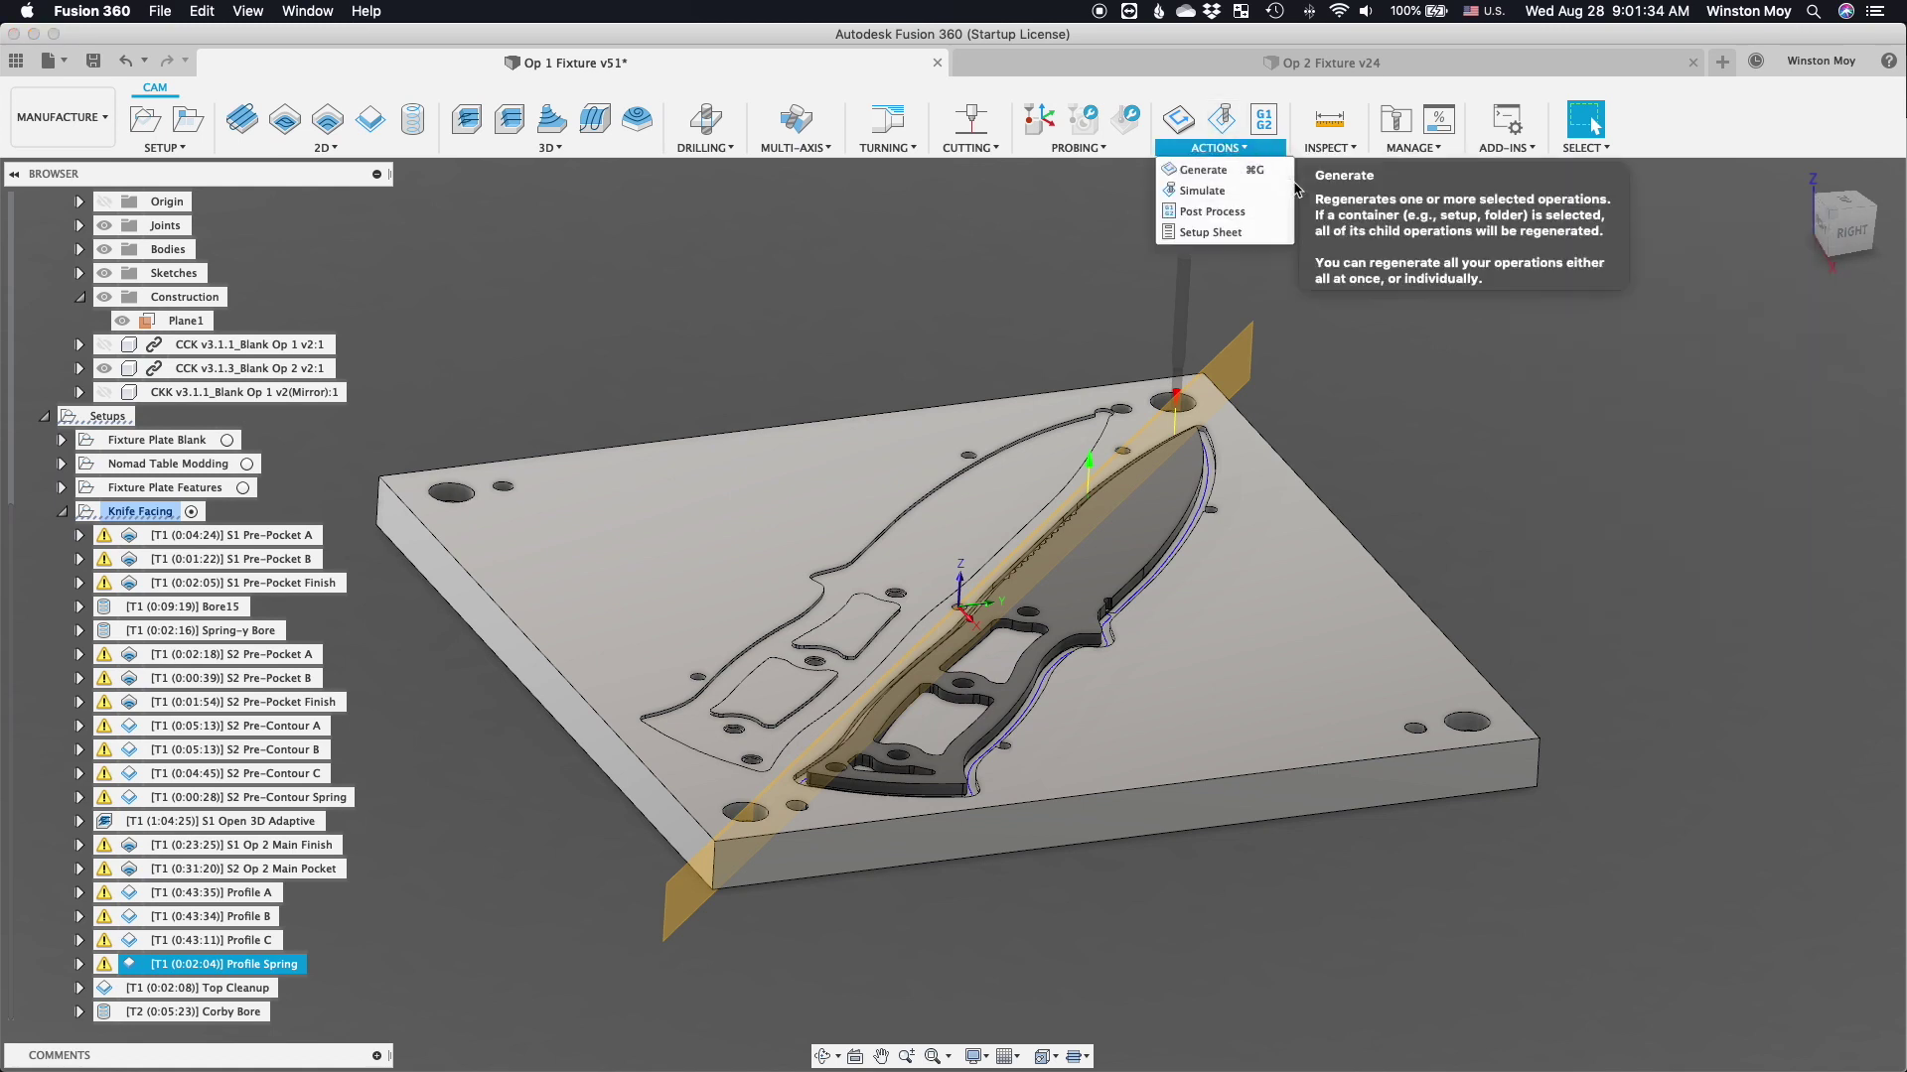
pyautogui.click(1355, 233)
pyautogui.click(1233, 358)
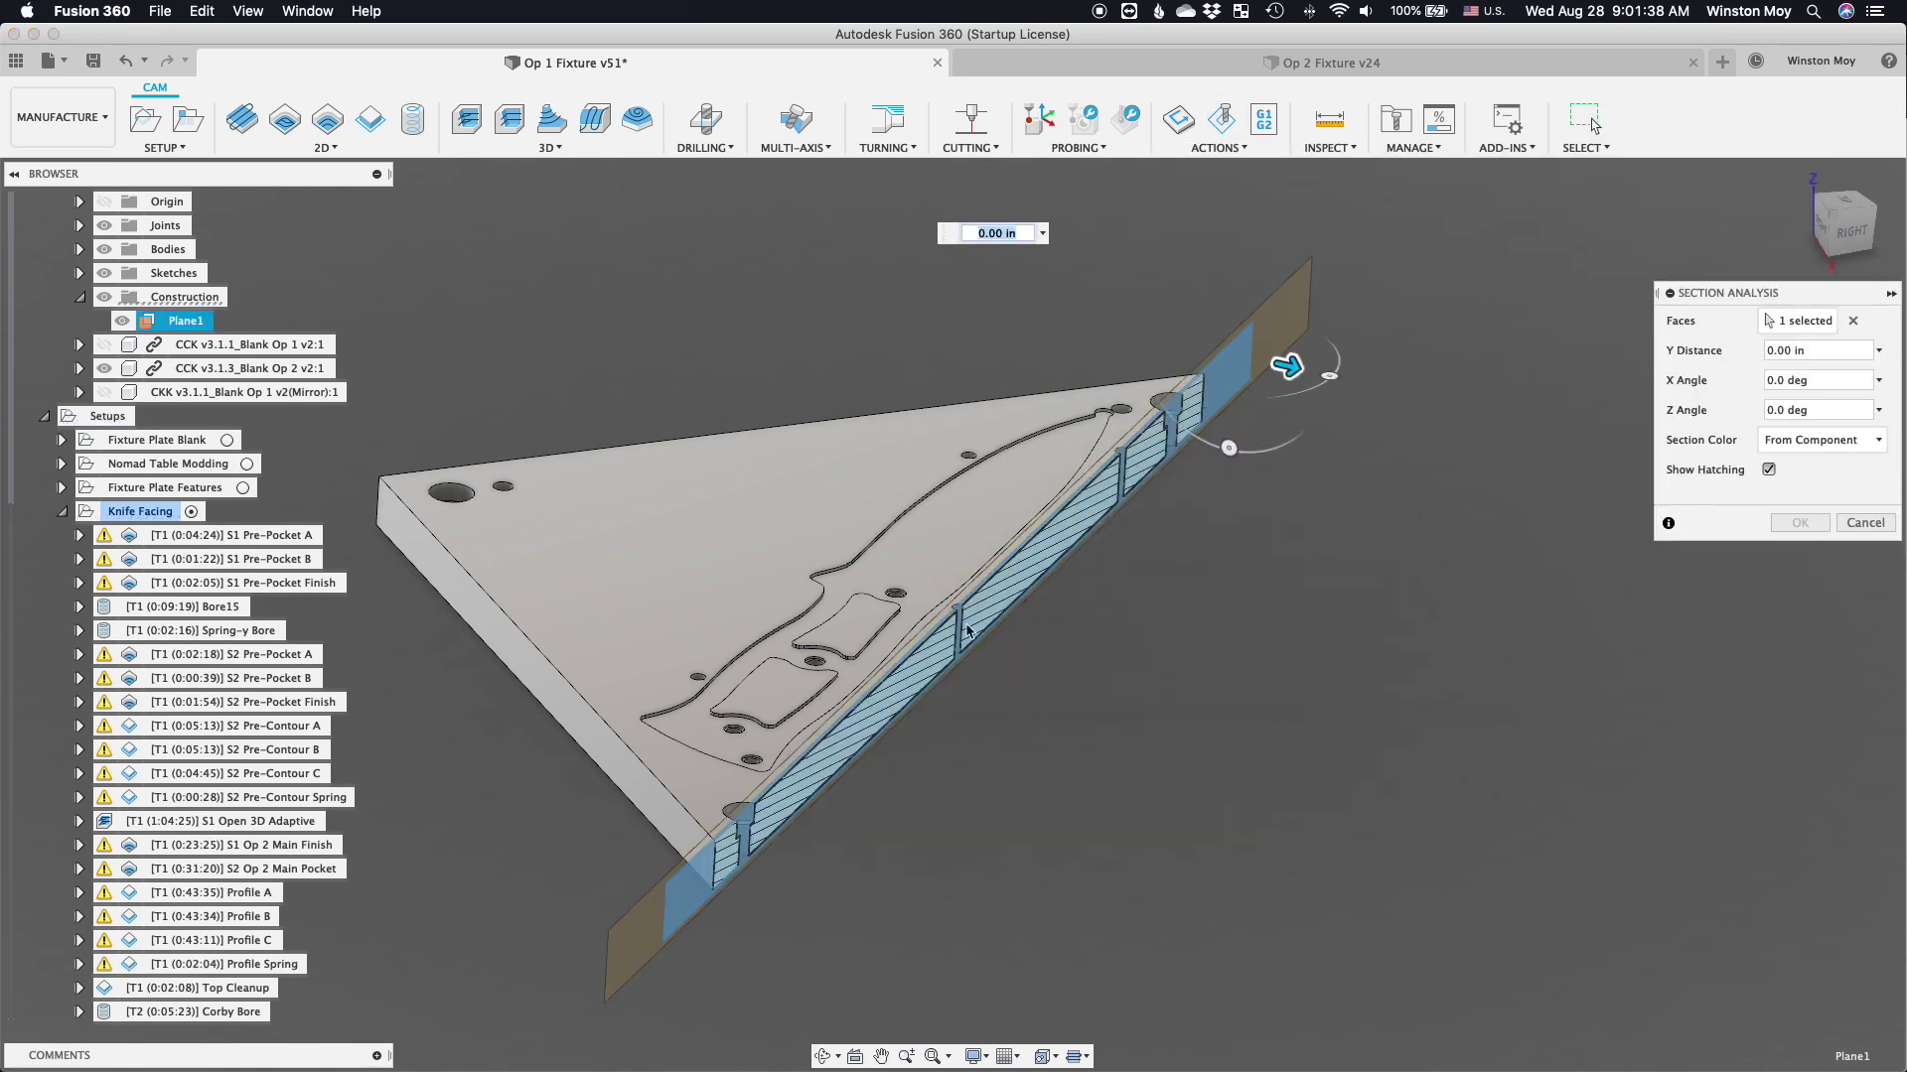
pyautogui.keyDown('shift'); pyautogui.moveTo(1055, 366); pyautogui.dragTo(831, 553, button='middle'); pyautogui.keyUp('shift')
pyautogui.moveTo(858, 569); pyautogui.dragTo(903, 552)
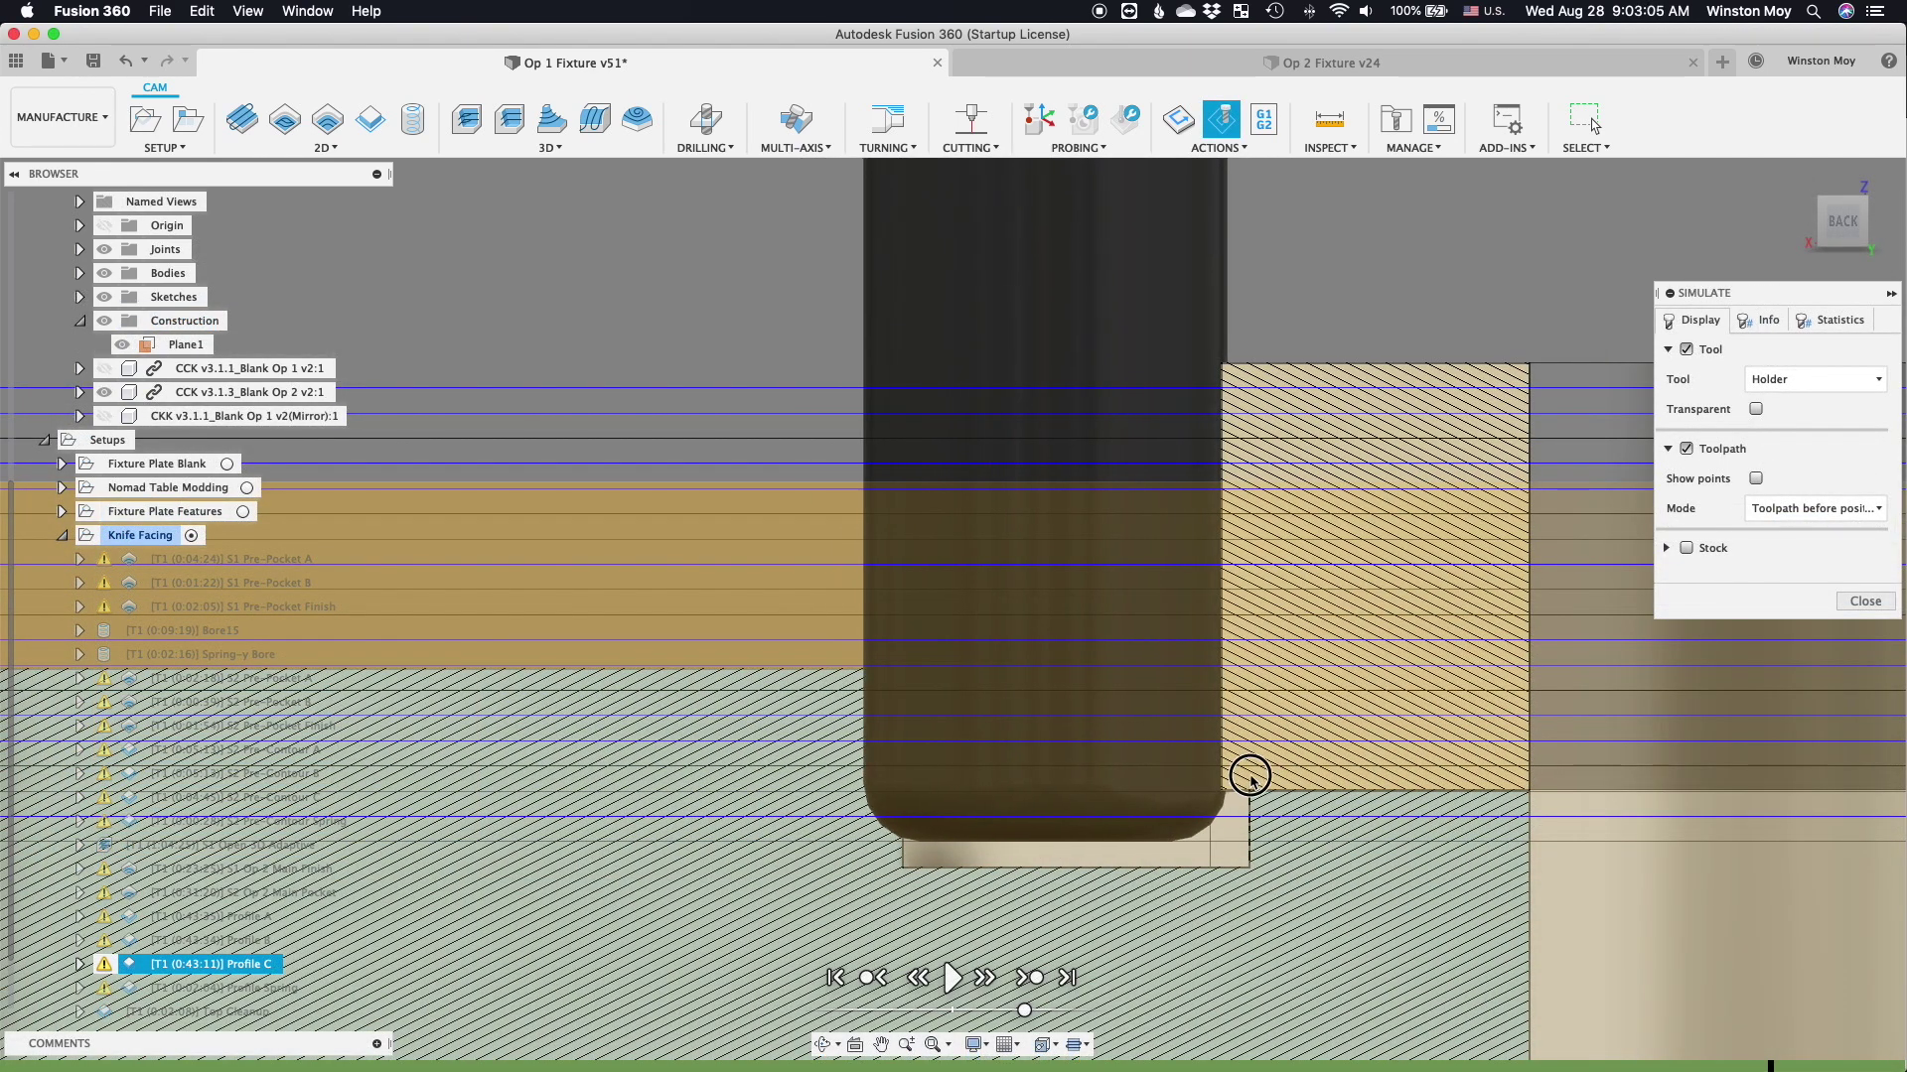
pyautogui.click(1843, 606)
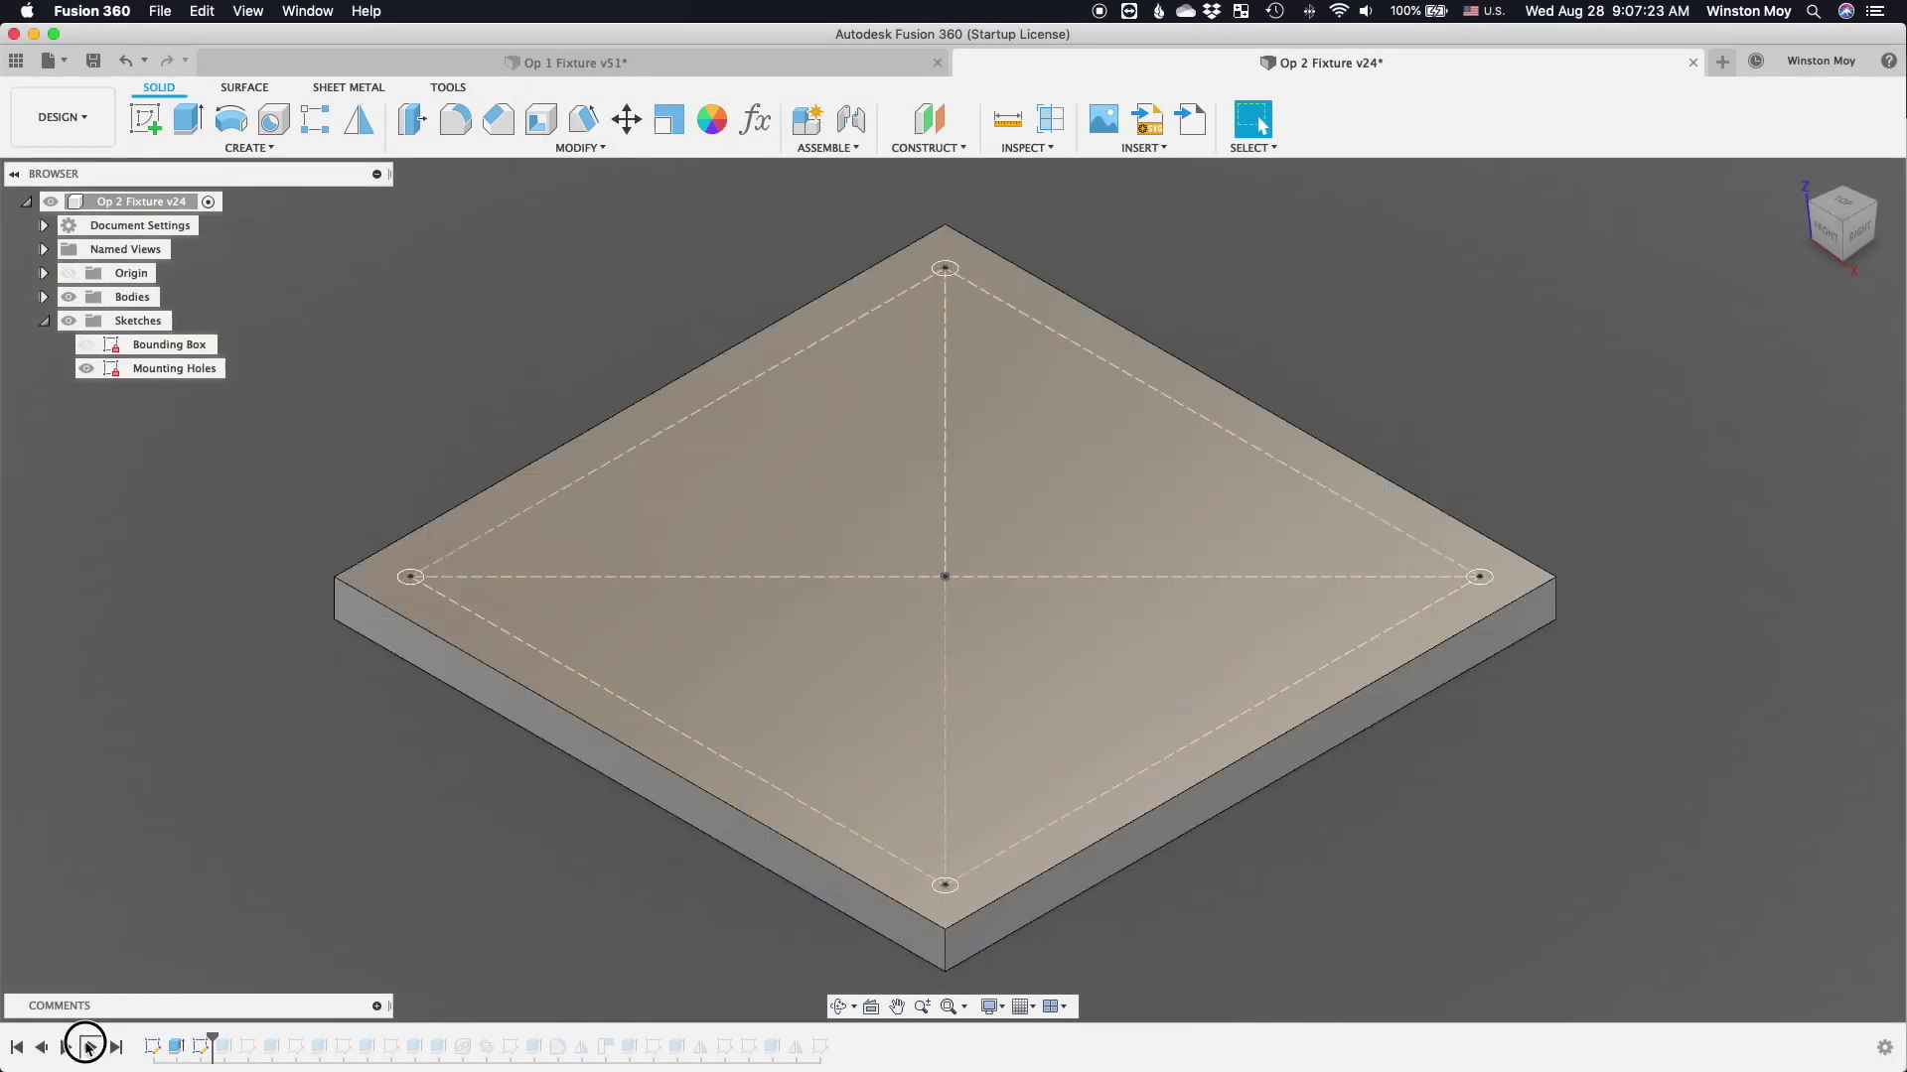
# - Show the Indexing Holes/Slots, Mounting Counterbore, Hole to Slot and Knife Profile sketches in turn
pyautogui.click(86, 394)
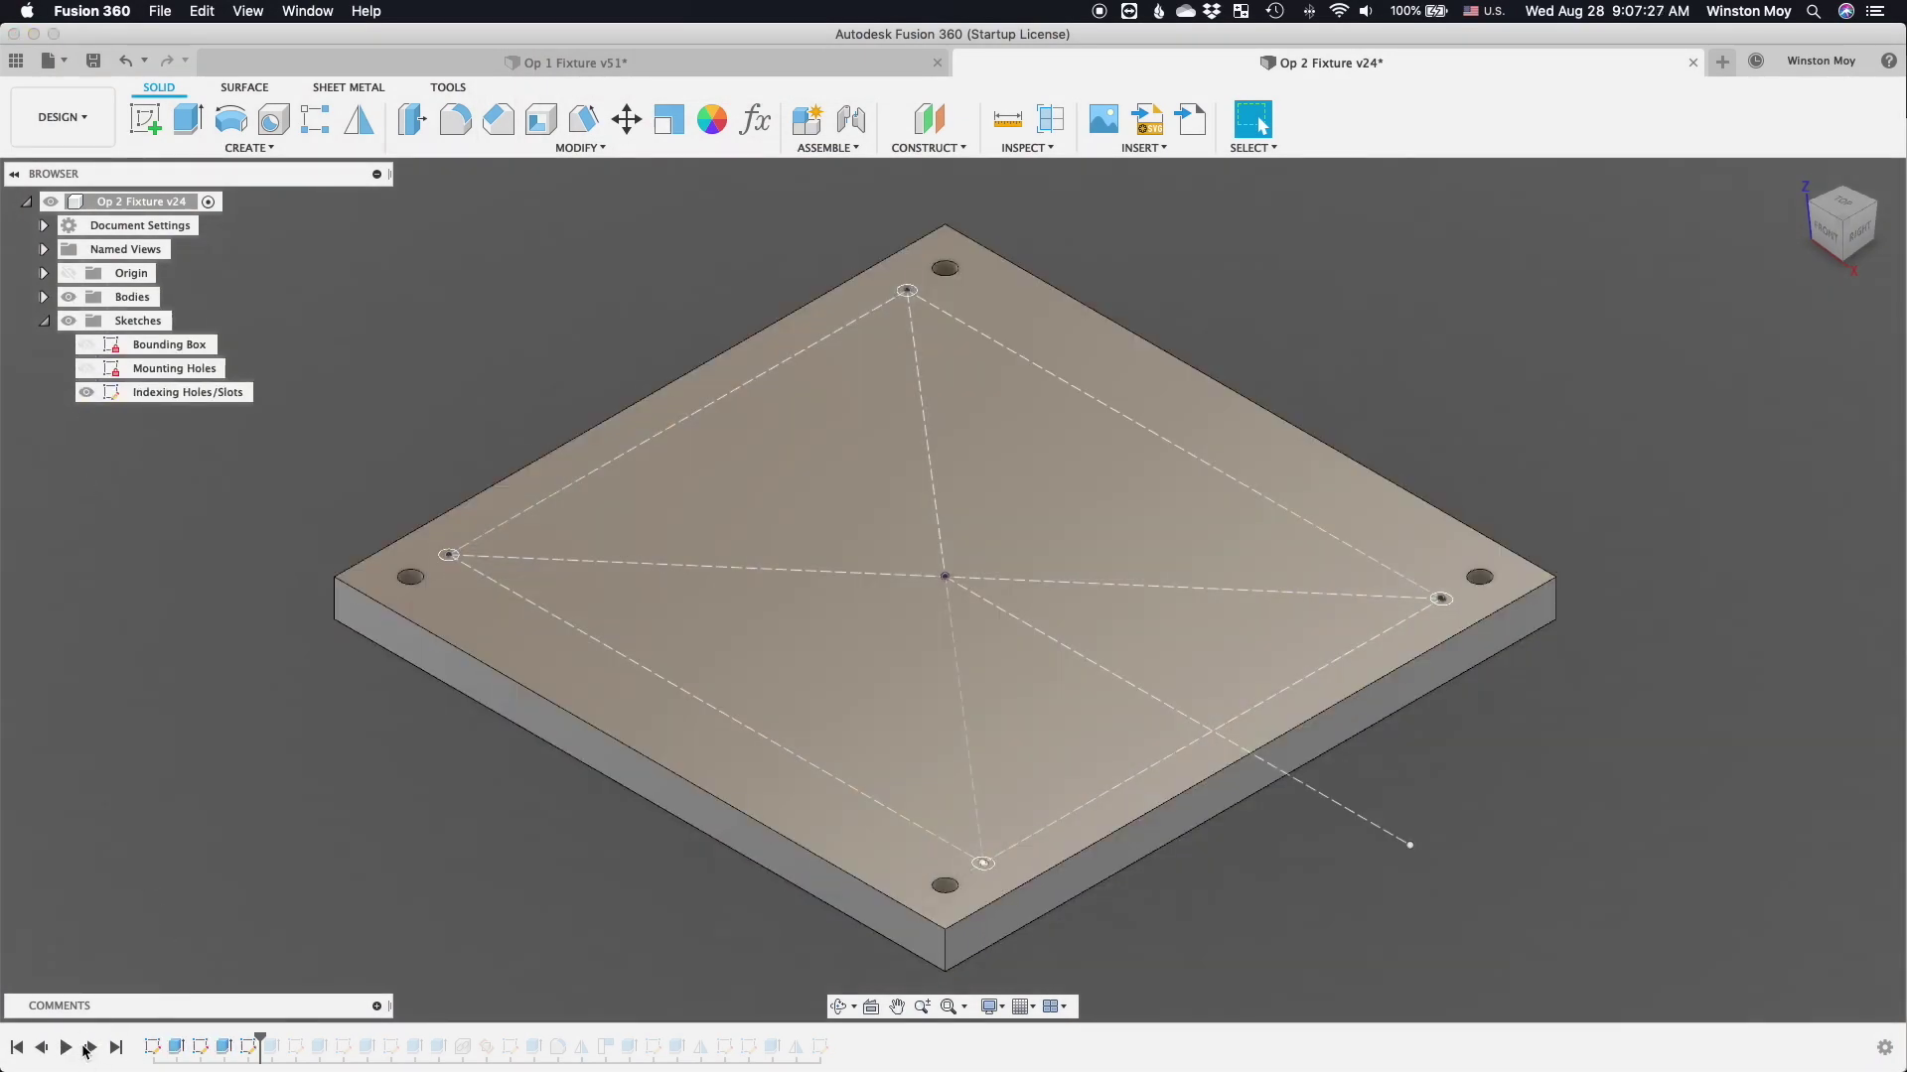
pyautogui.click(87, 416)
pyautogui.click(87, 392)
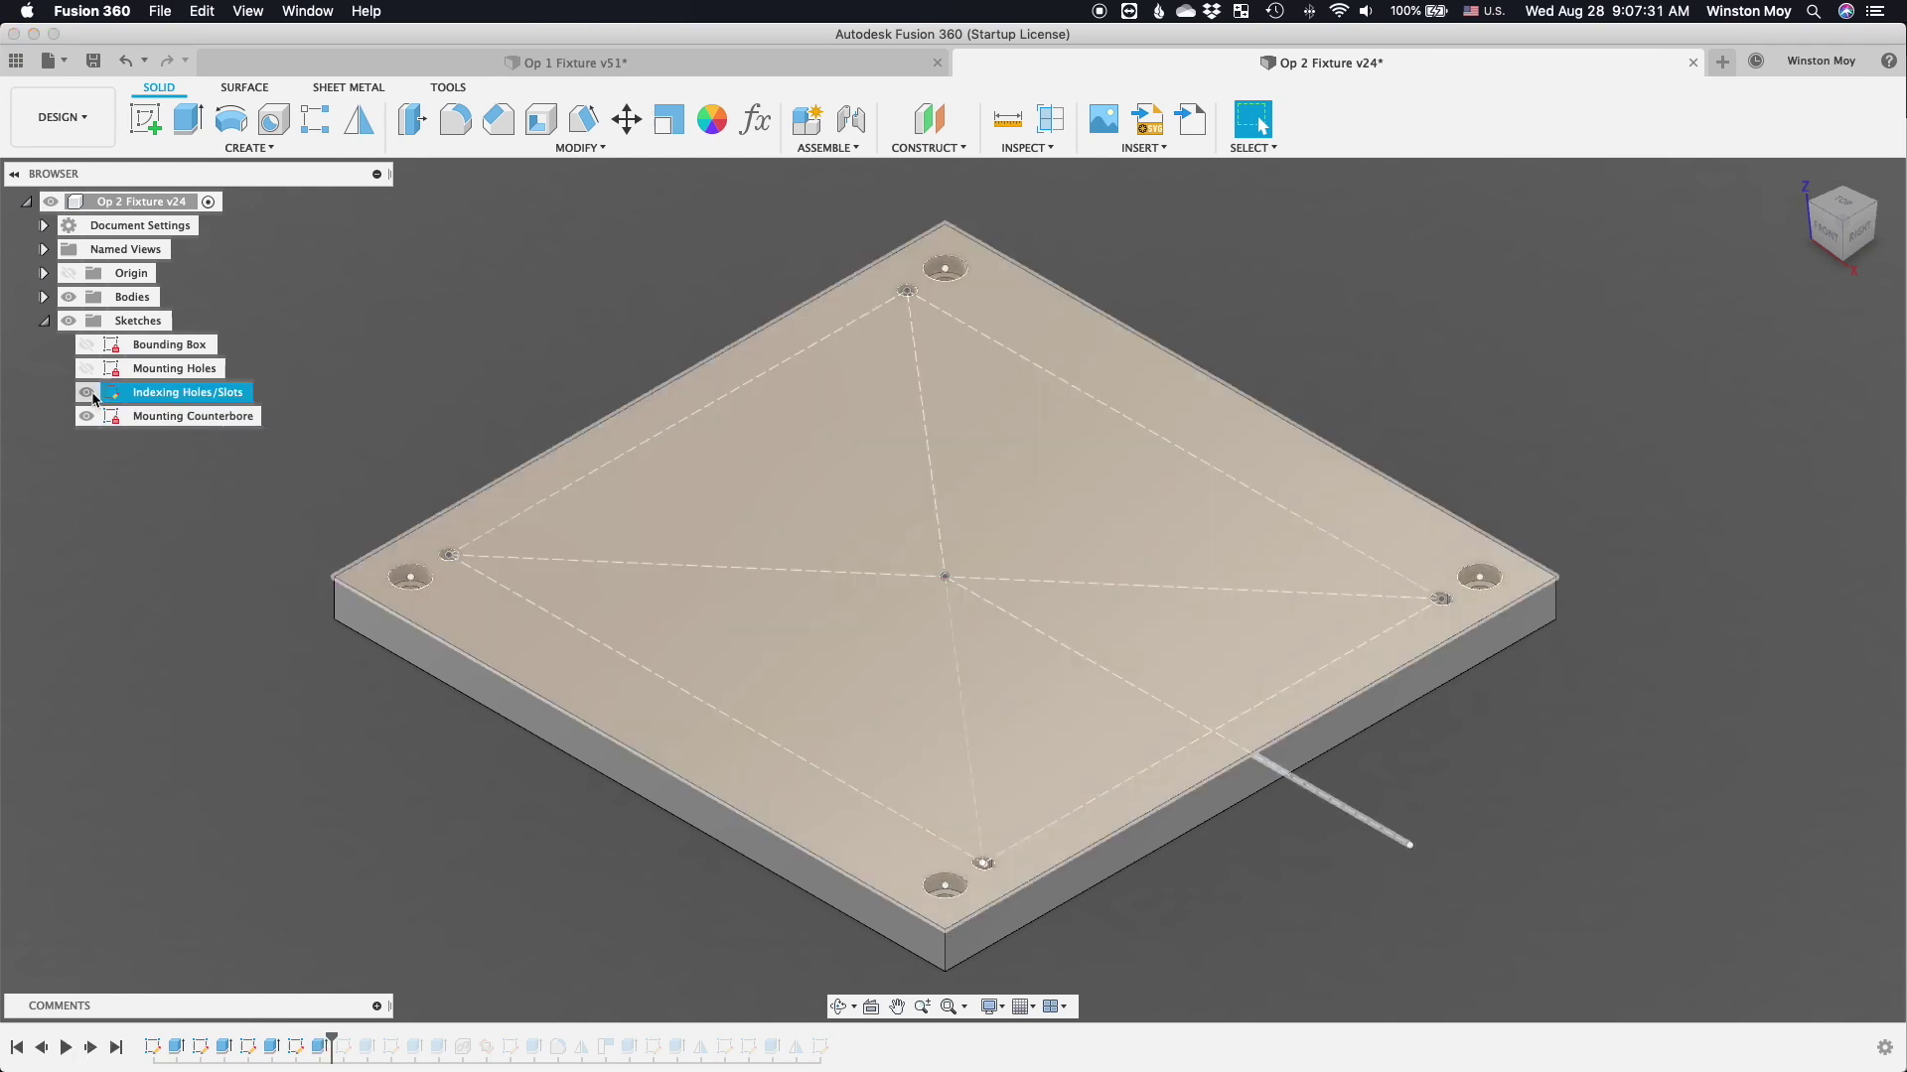
pyautogui.click(86, 440)
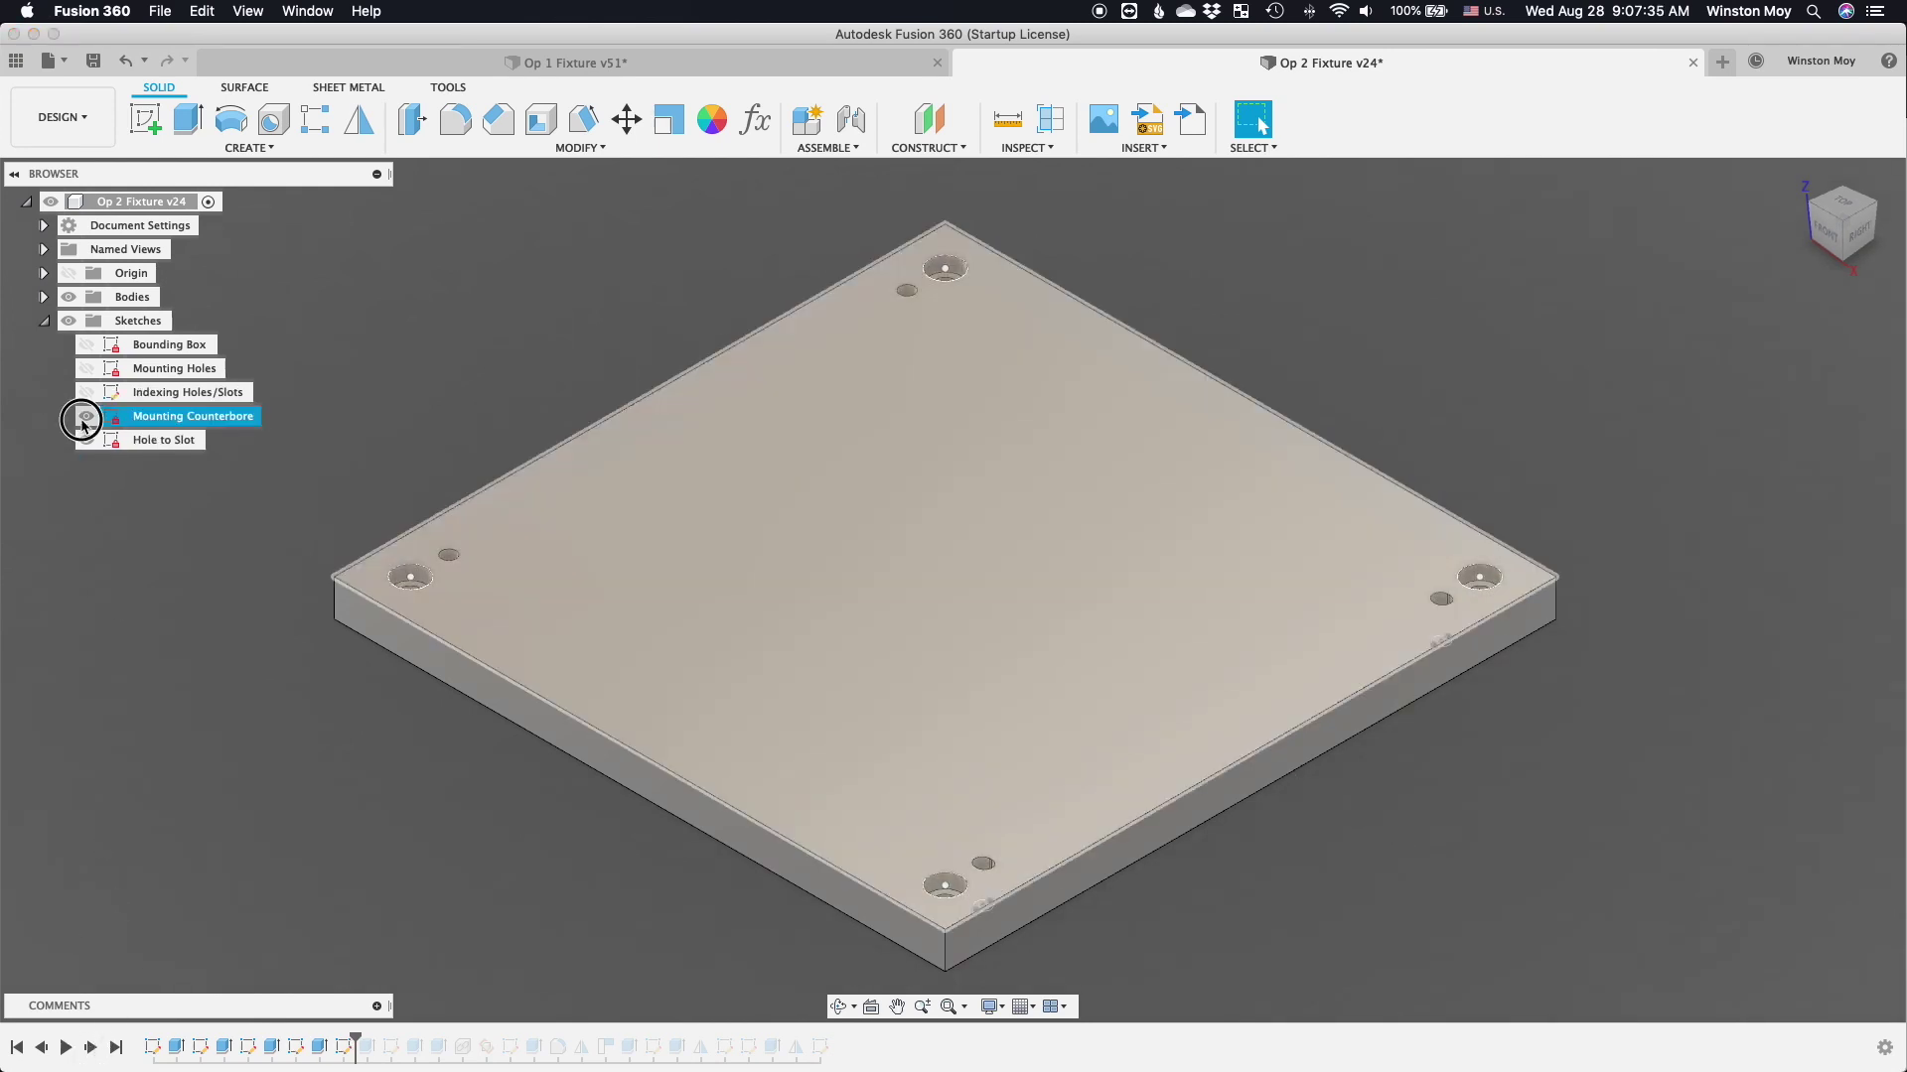
pyautogui.click(87, 416)
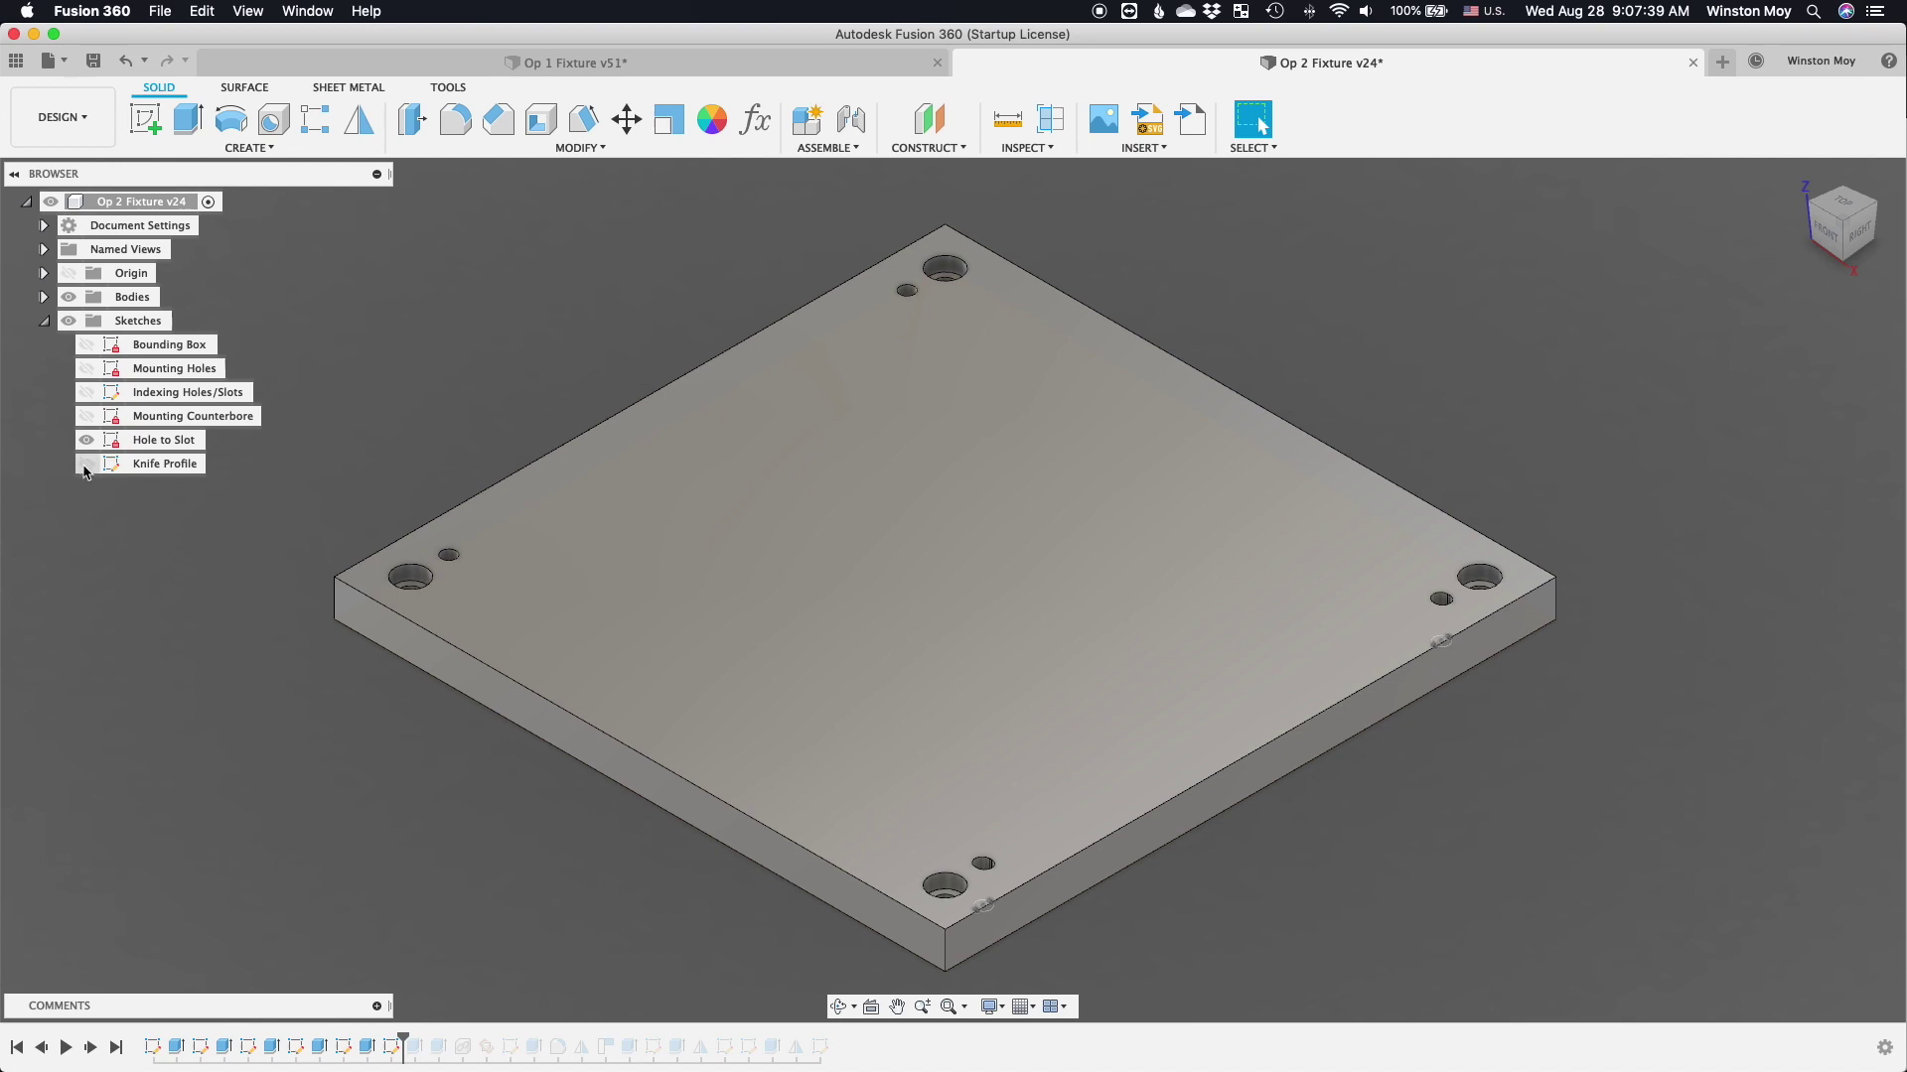
pyautogui.click(86, 463)
pyautogui.click(86, 440)
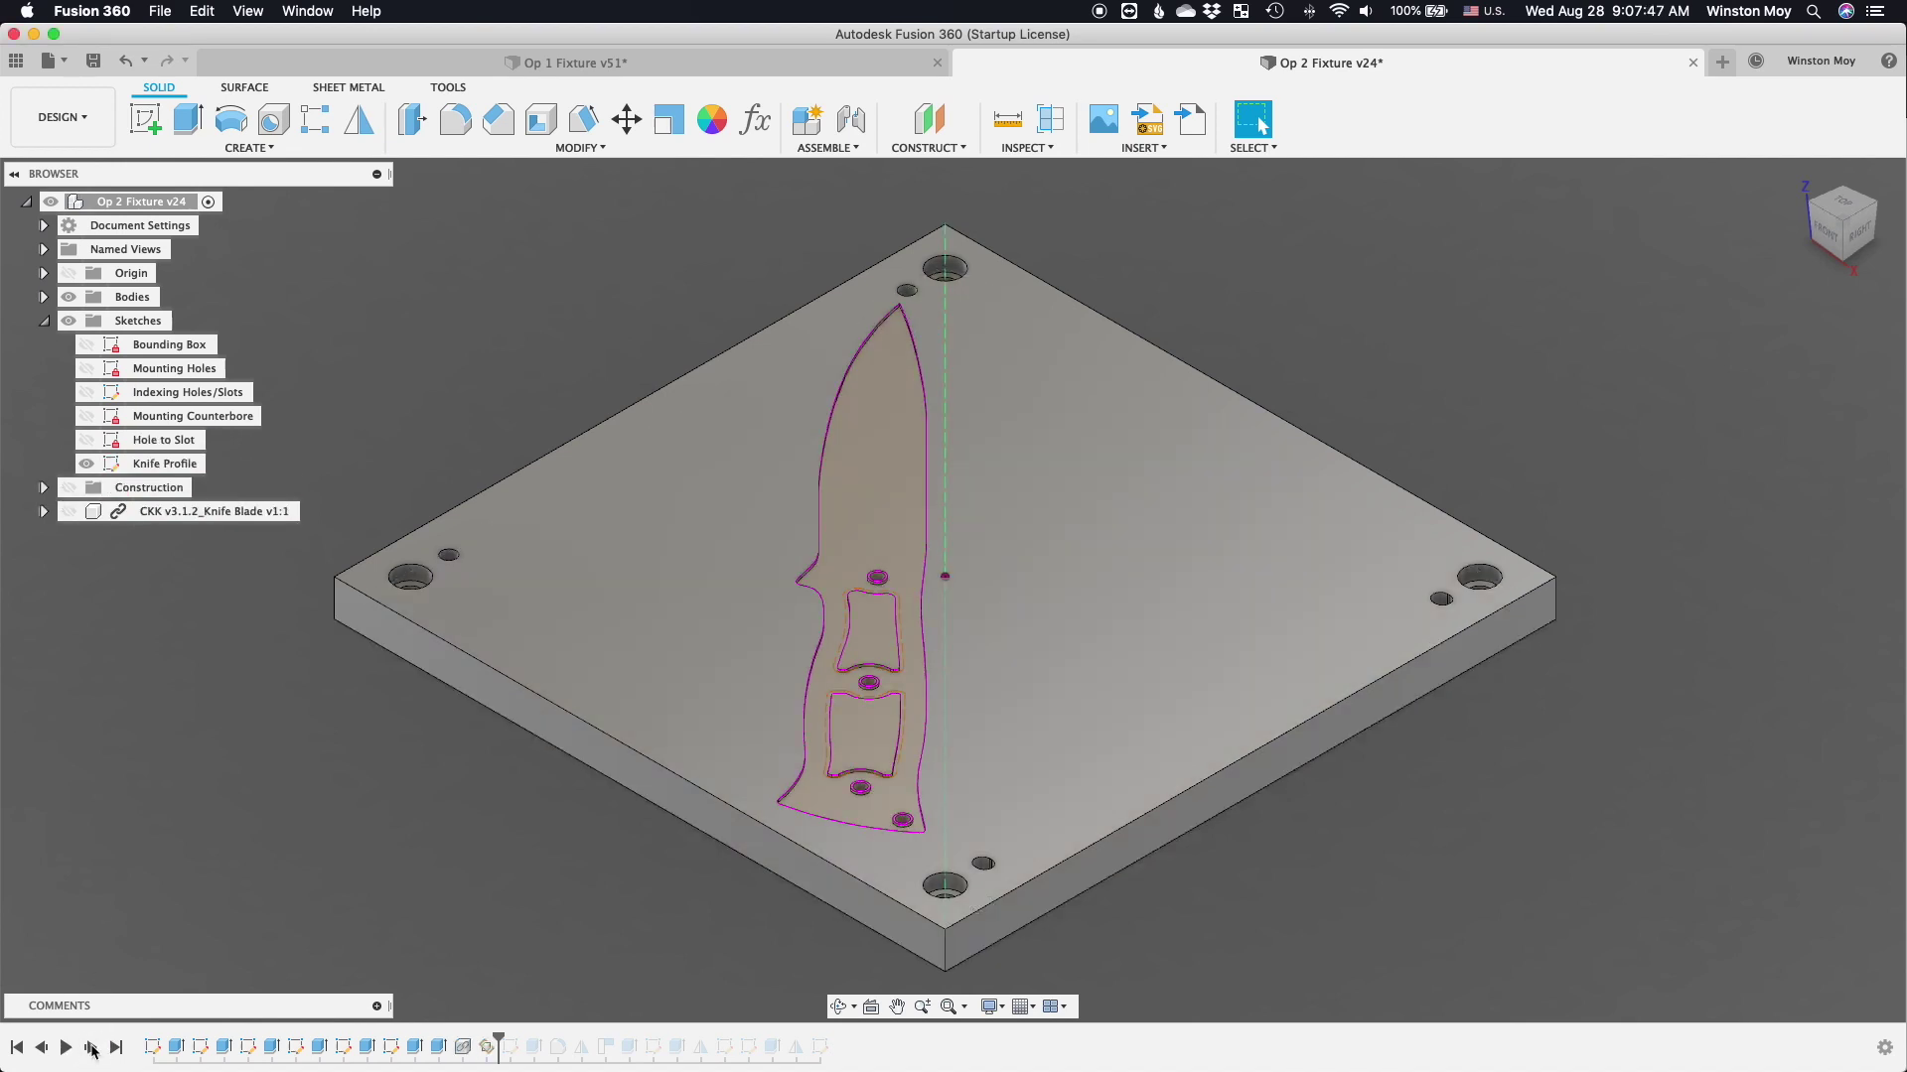
# - Advance the timeline to the end, adding the knife blade and its mirrored copy
pyautogui.click(91, 1048)
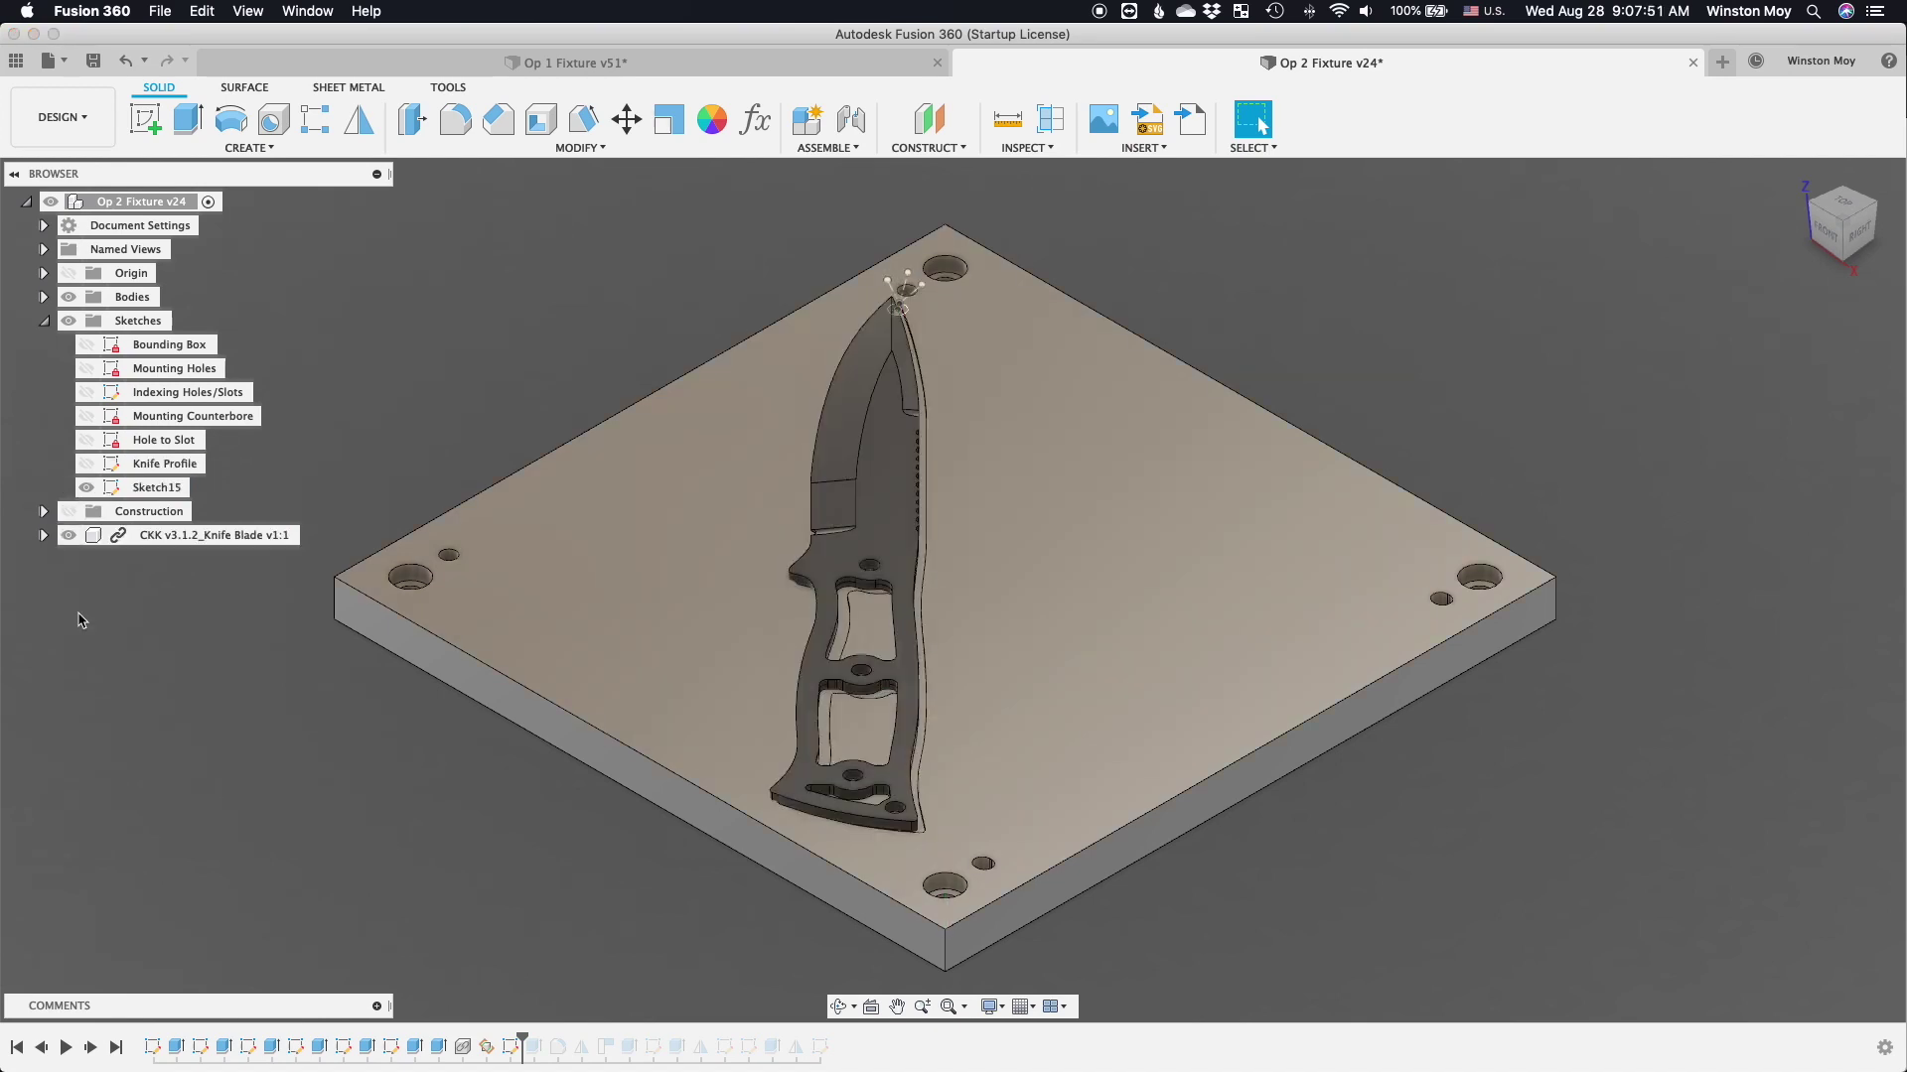
pyautogui.click(100, 1049)
pyautogui.click(100, 1050)
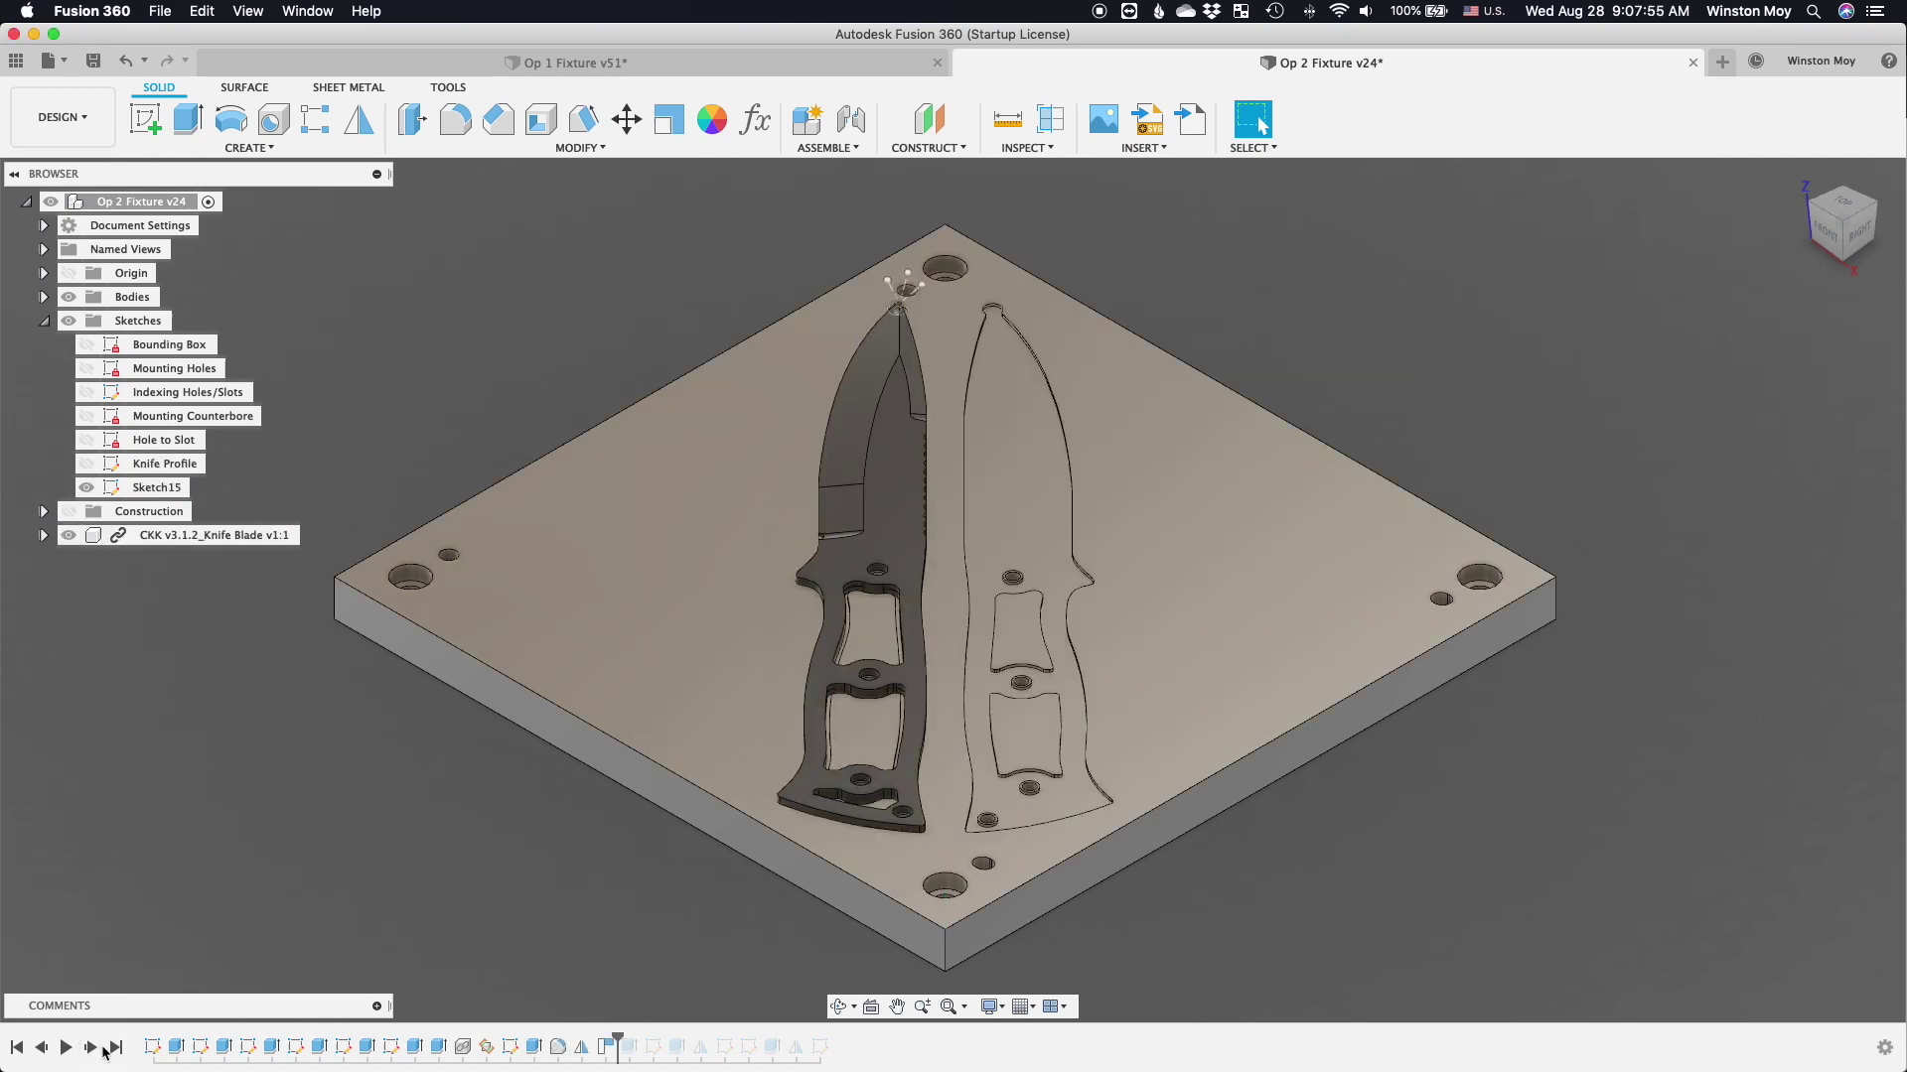
pyautogui.click(113, 1048)
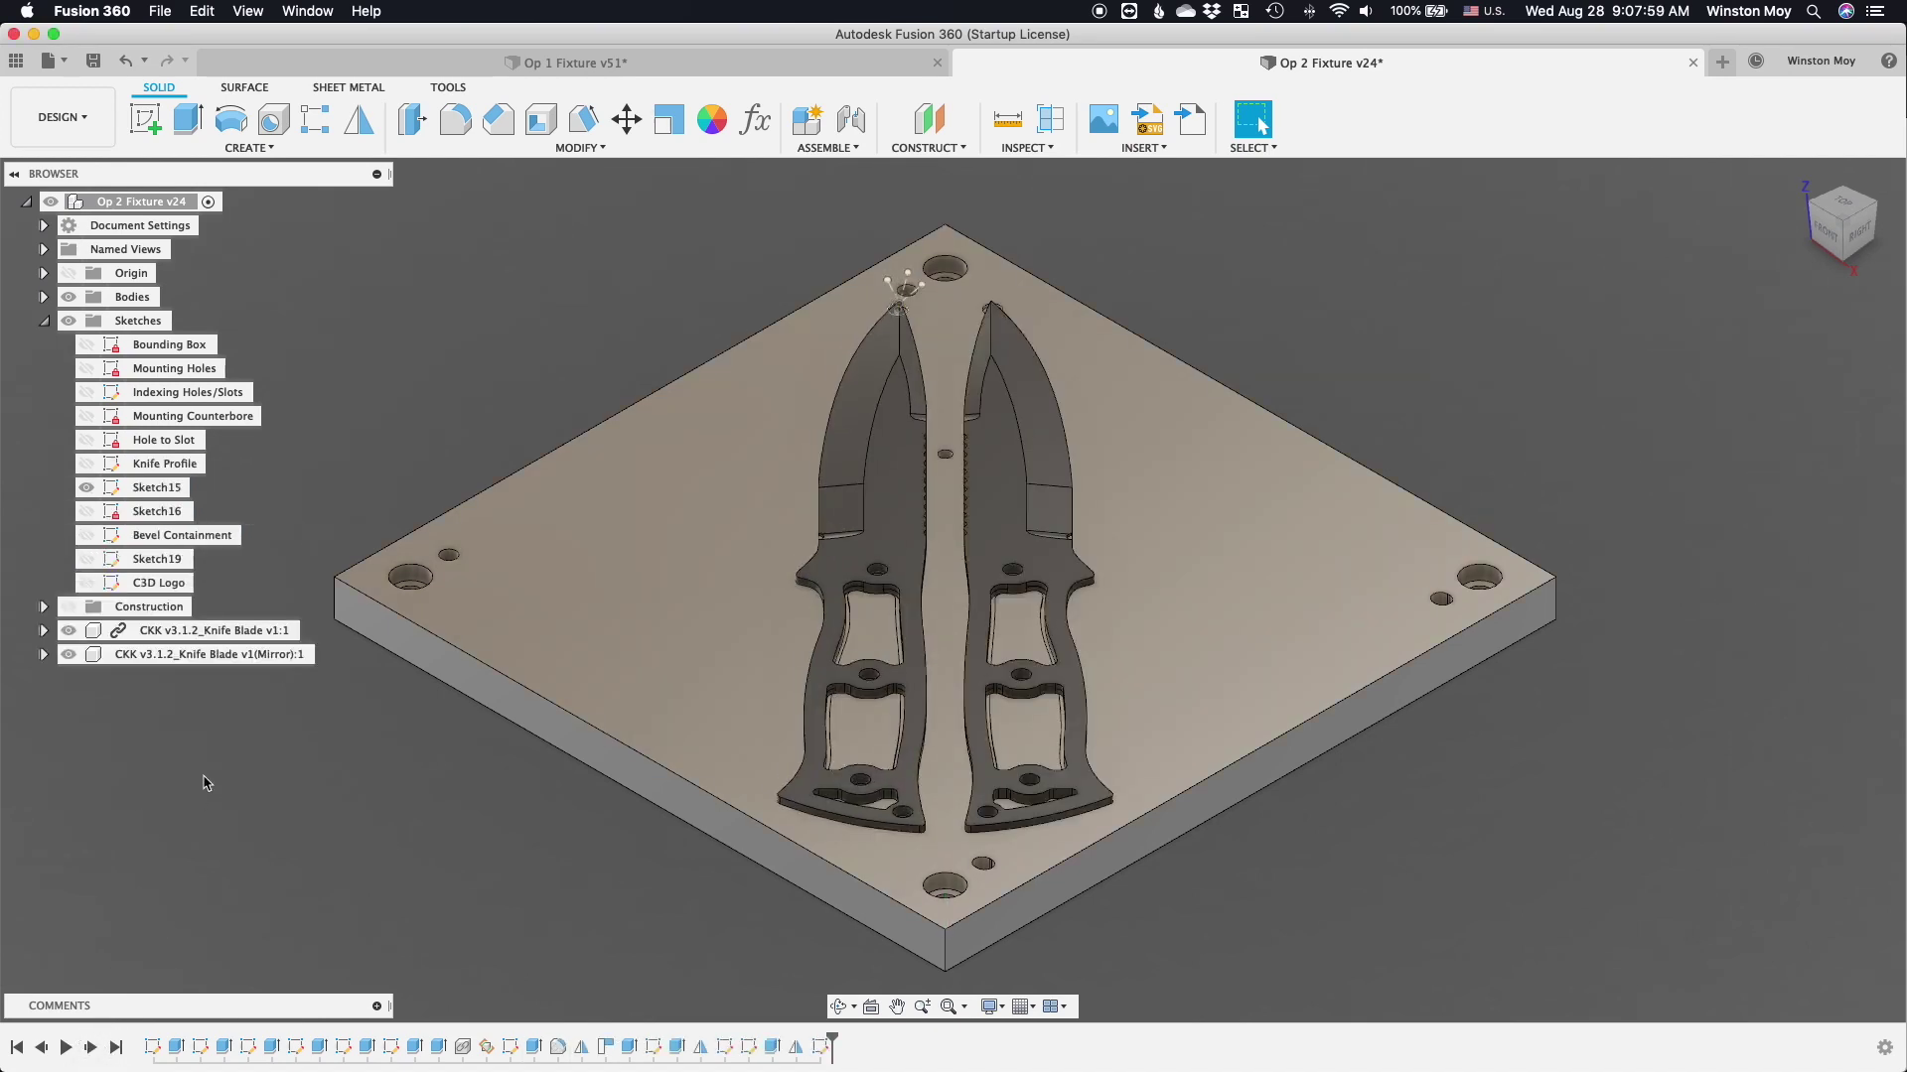